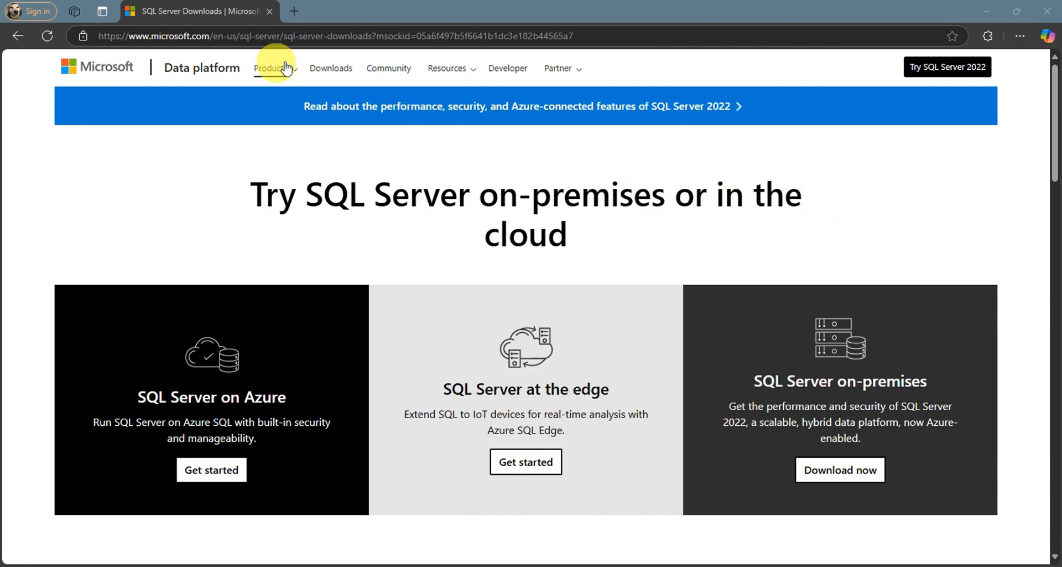
Step: Download the free SQL Server 2022 Express edition installer from the Microsoft SQL Server downloads page
click(328, 70)
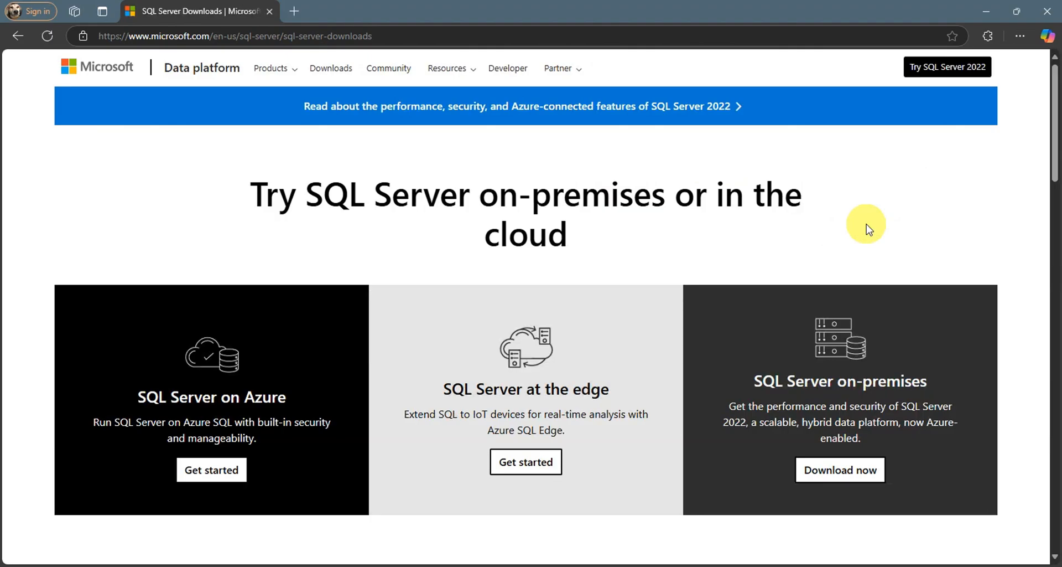
scroll(908, 198, down, 4)
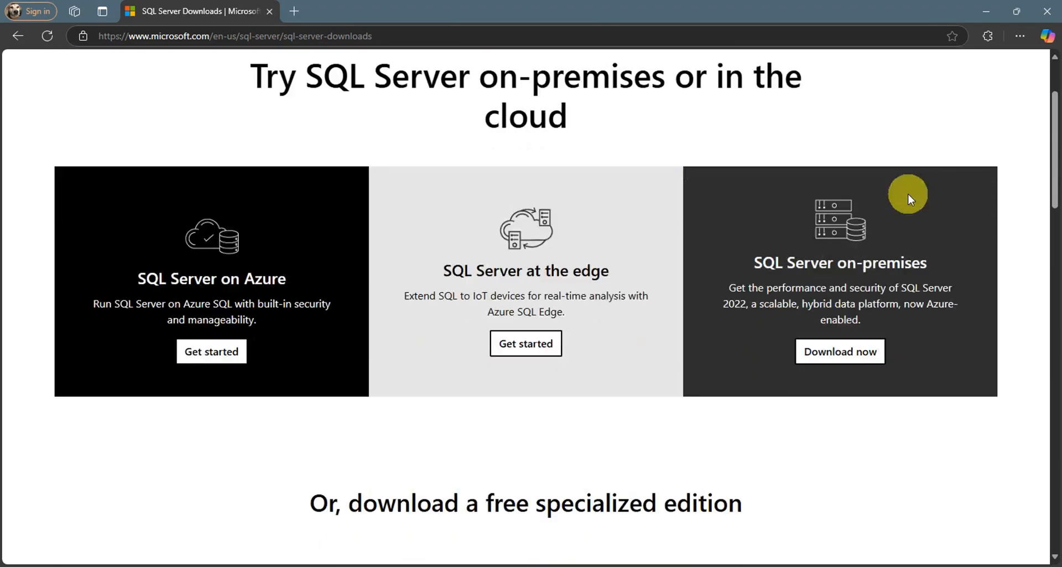
scroll(908, 198, down, 5)
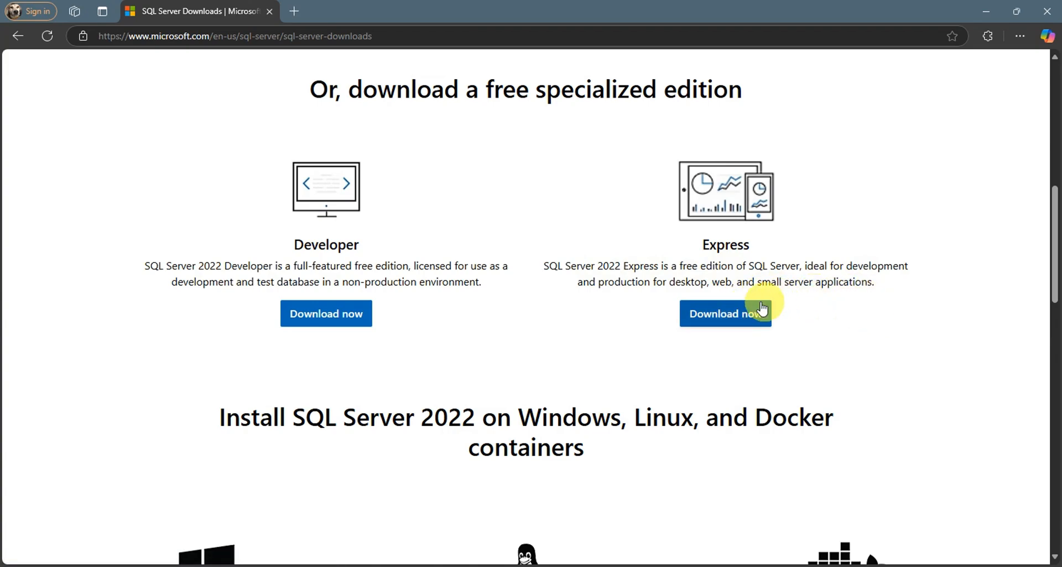
click(736, 308)
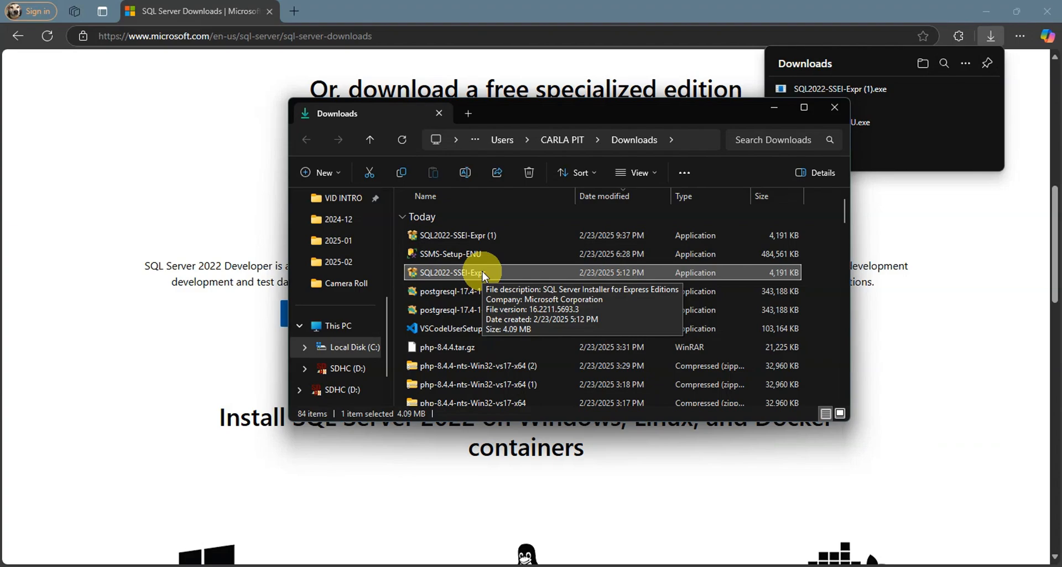
Step: Run the downloaded SQL2022-SSEI-Expr (1) file and install SQL Server Express with the Basic type, accepting the license terms and the default install location
double_click(506, 235)
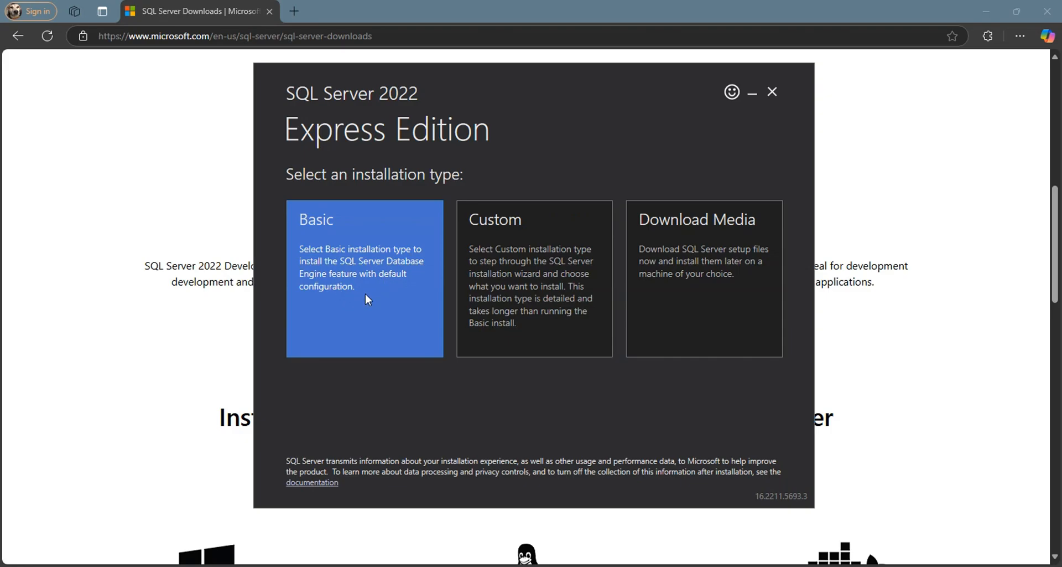
click(356, 216)
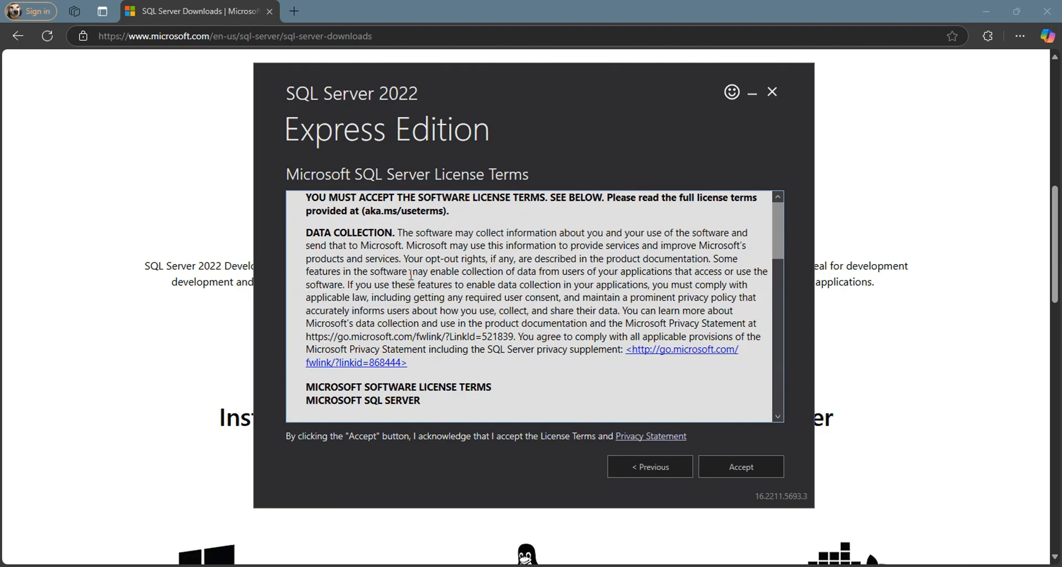
scroll(423, 293, down, 5)
scroll(424, 297, down, 10)
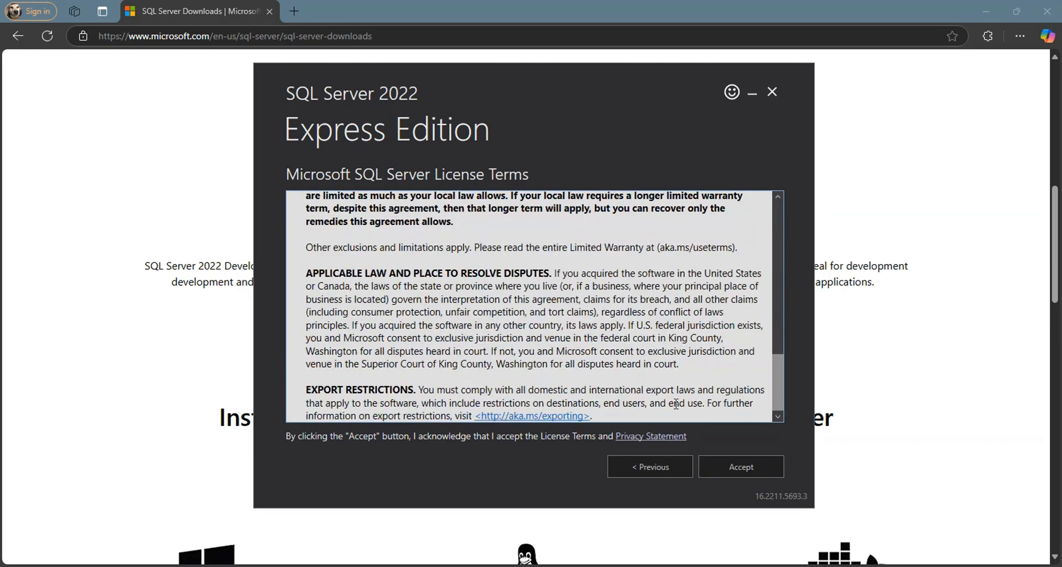
click(712, 470)
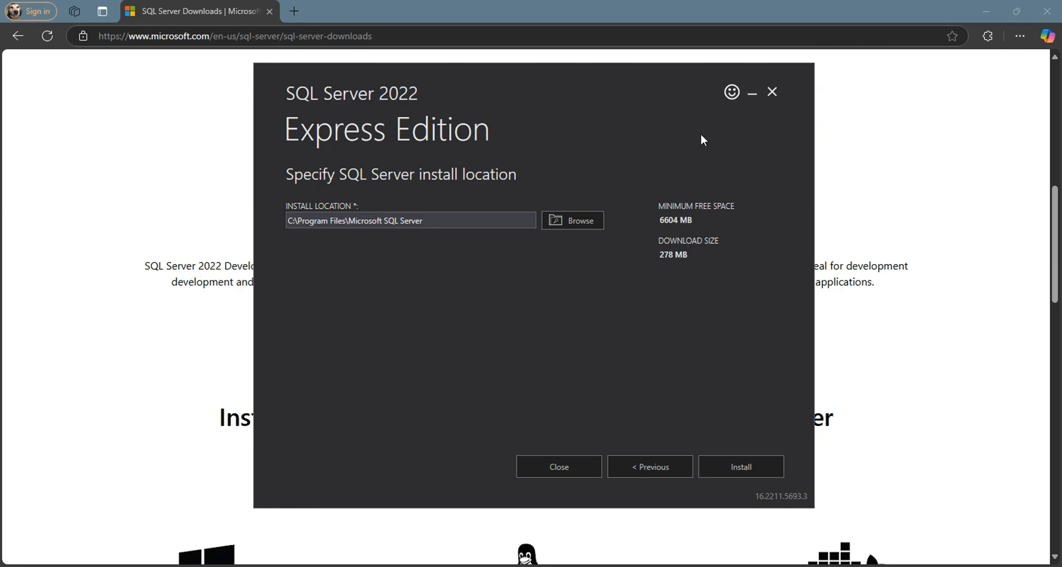
click(496, 221)
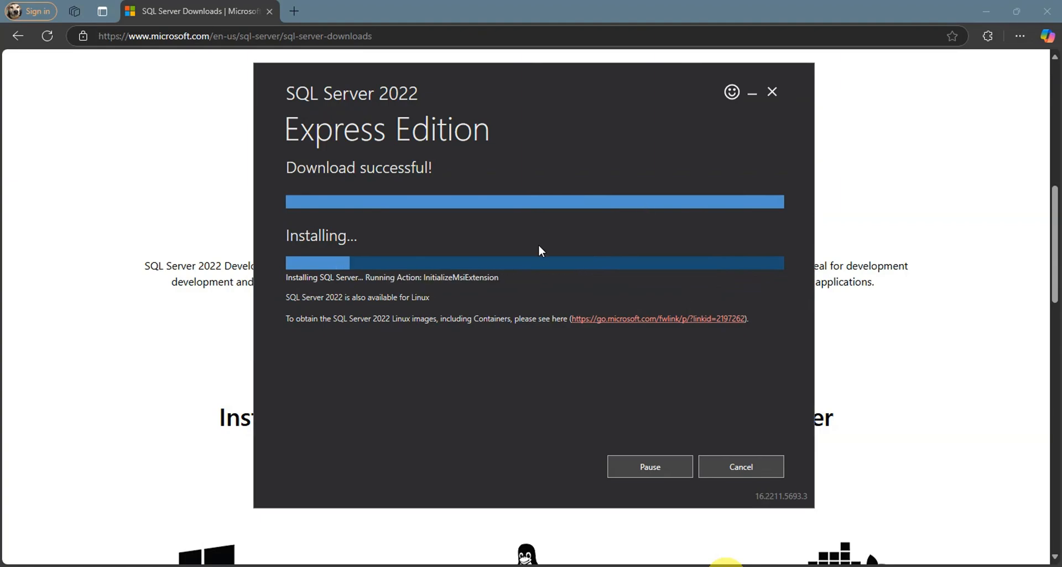
click(122, 361)
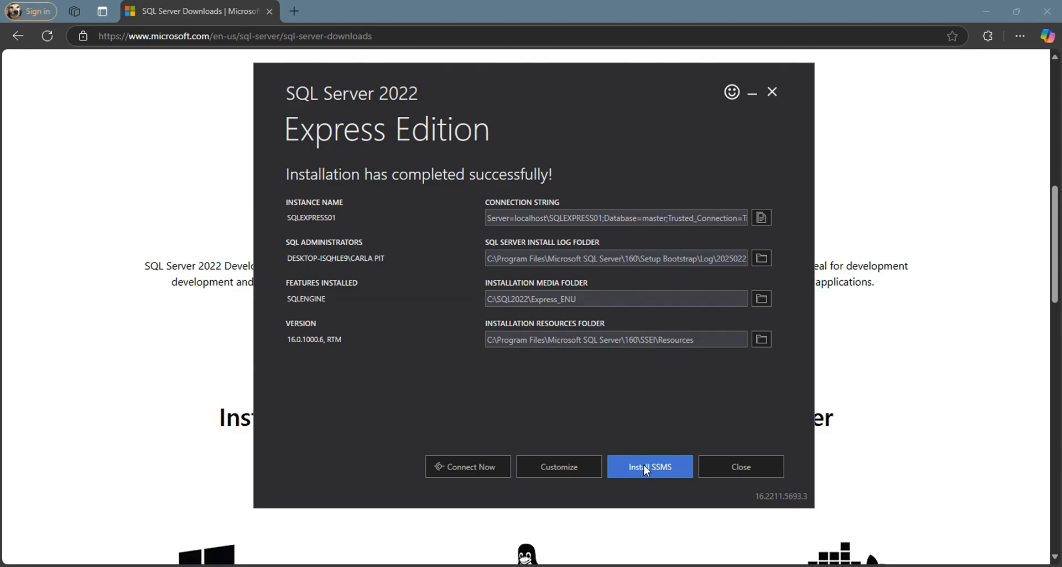
Step: Open the SSMS download page from the finished SQL Server installer and download SQL Server Management Studio 20.2
click(666, 469)
drag(0, 149, 483, 54)
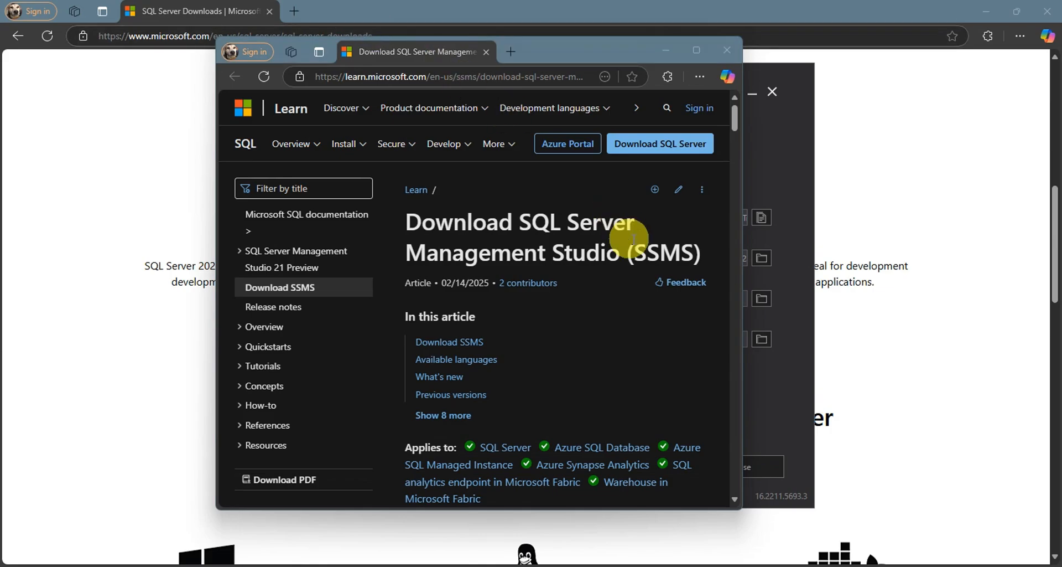
click(696, 49)
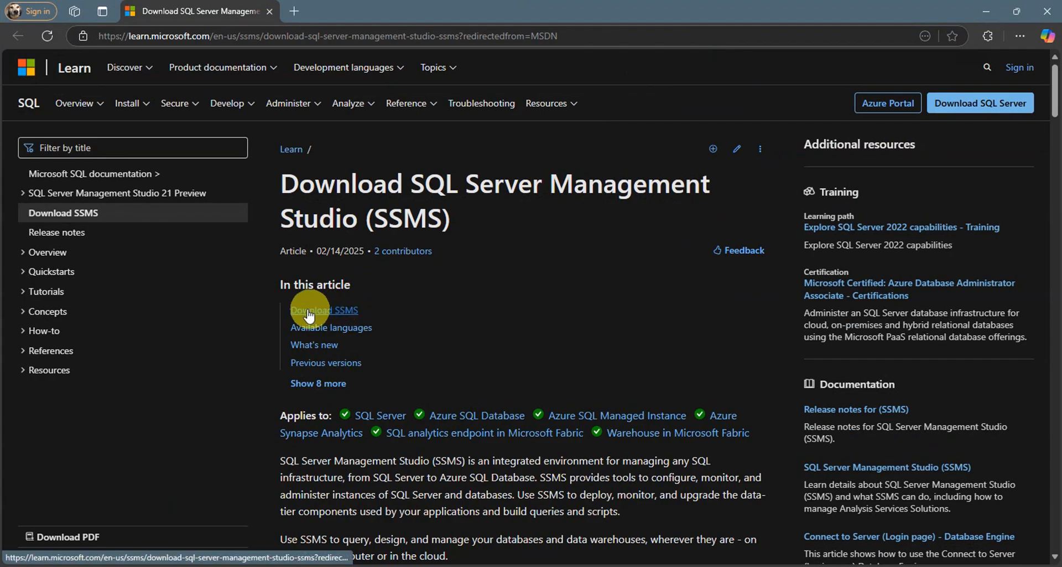
click(327, 311)
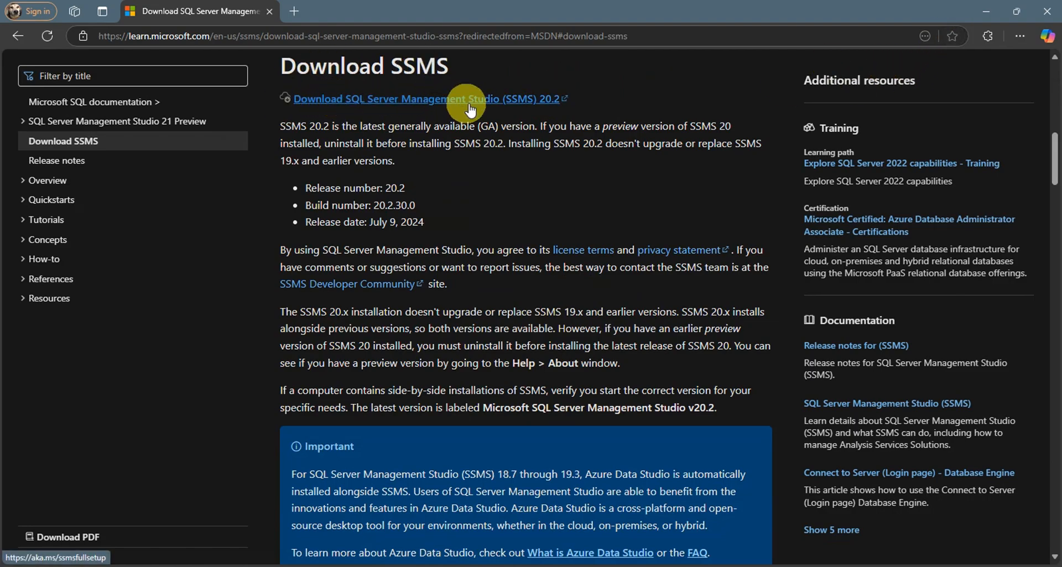
click(540, 102)
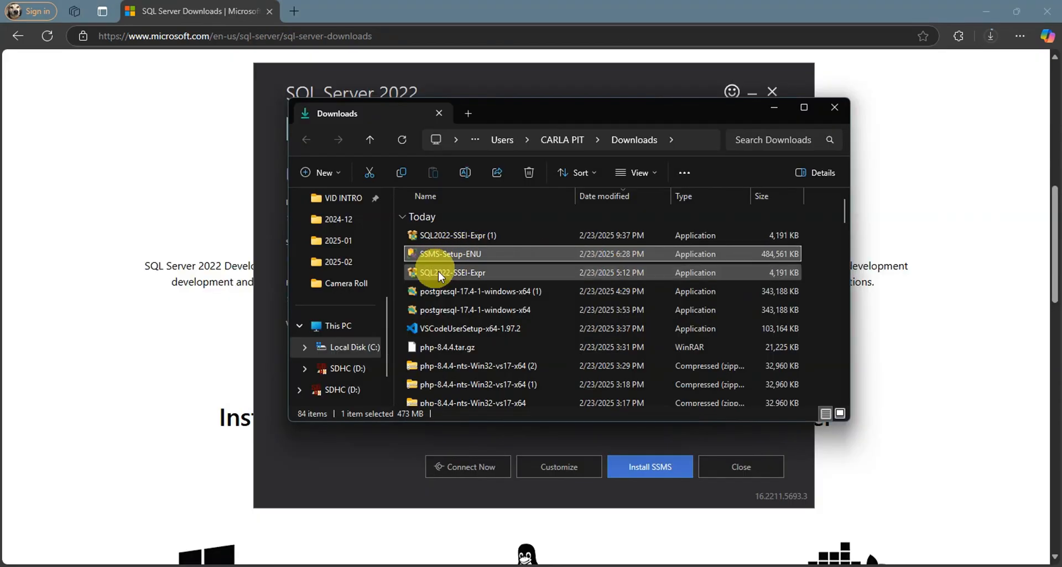
Step: Launch the SSMS-Setup-ENU installer from the Downloads folder and close its setup window
mouse_move(468, 254)
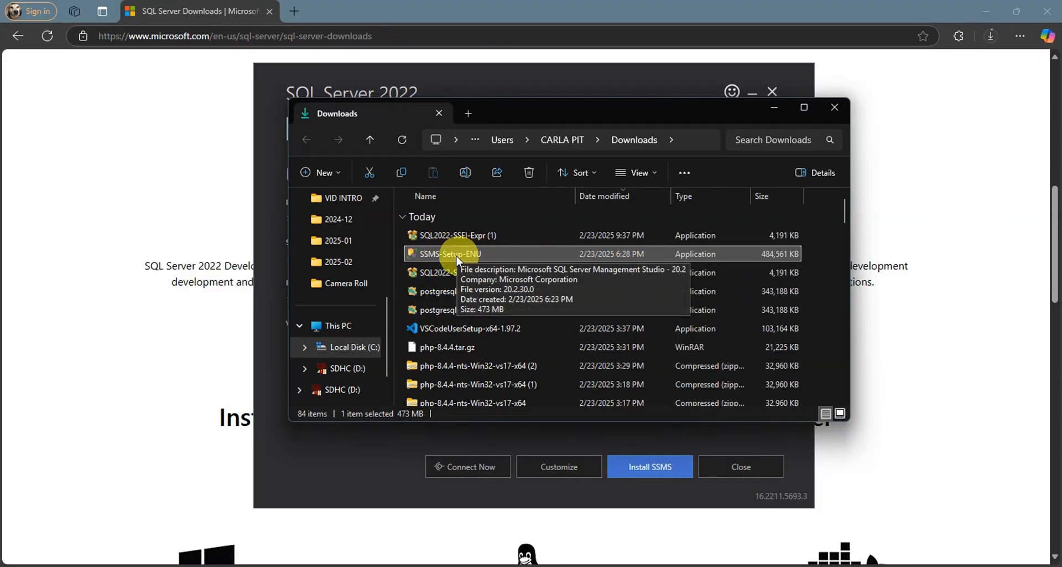
double_click(492, 255)
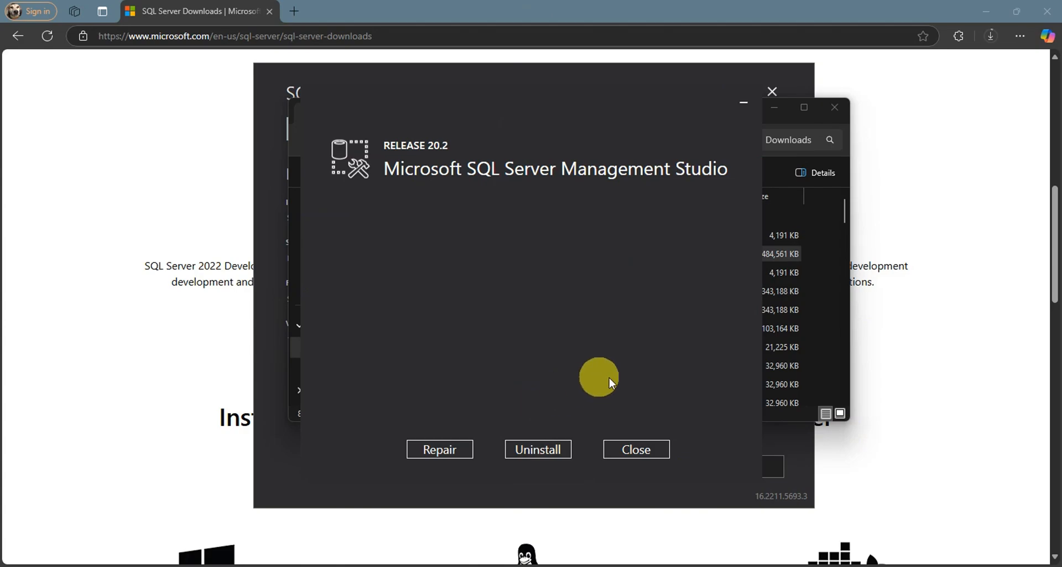
click(634, 450)
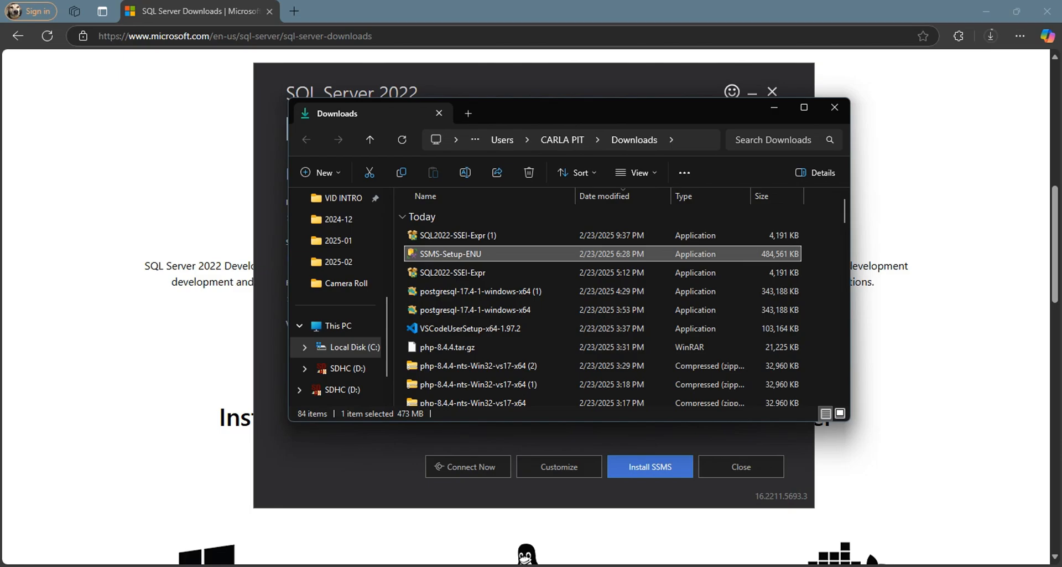
Step: Close the Downloads folder window and exit the SQL Server 2022 Express installer
click(834, 107)
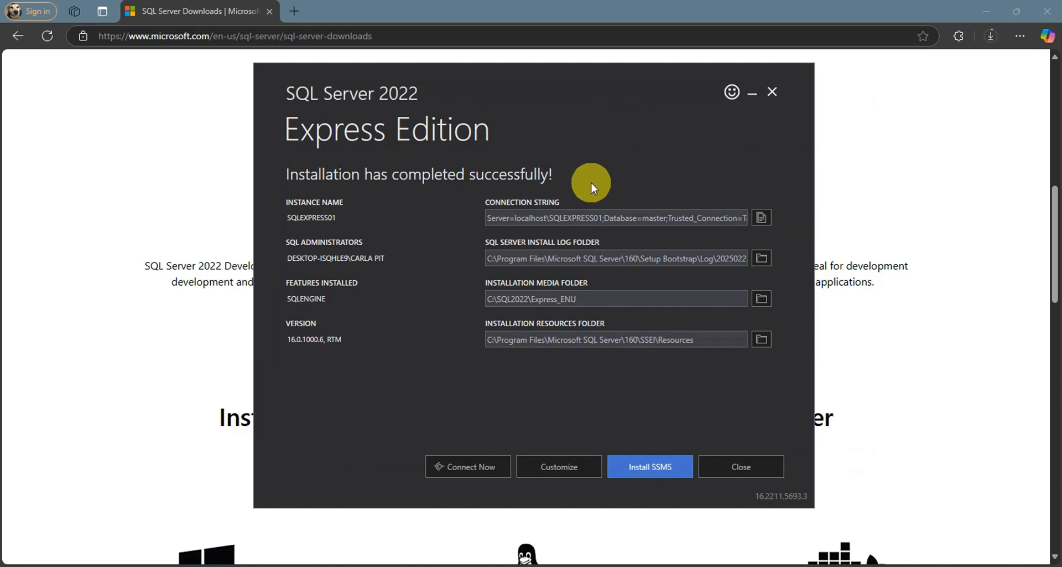
click(771, 91)
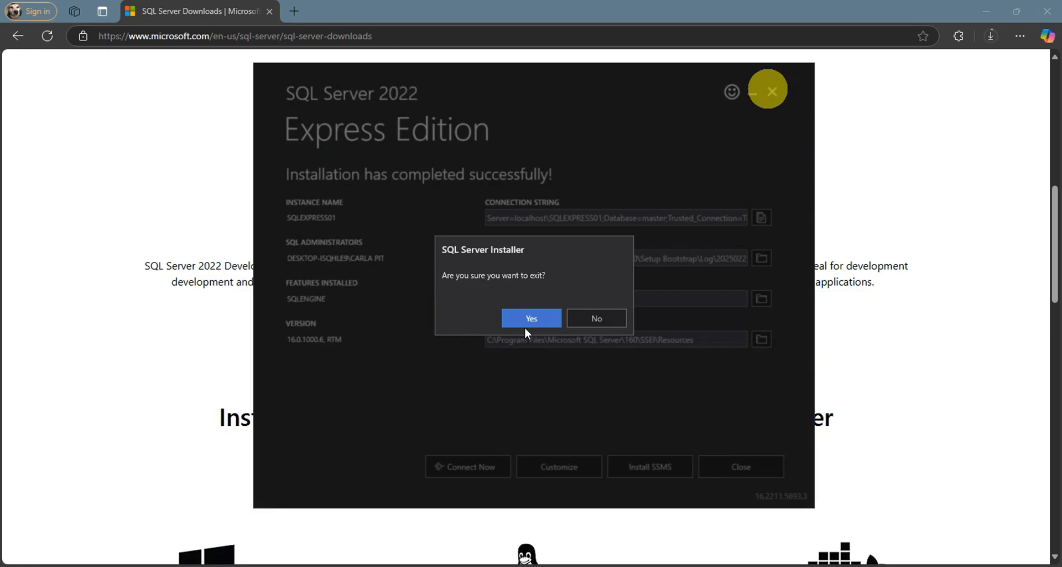
click(525, 325)
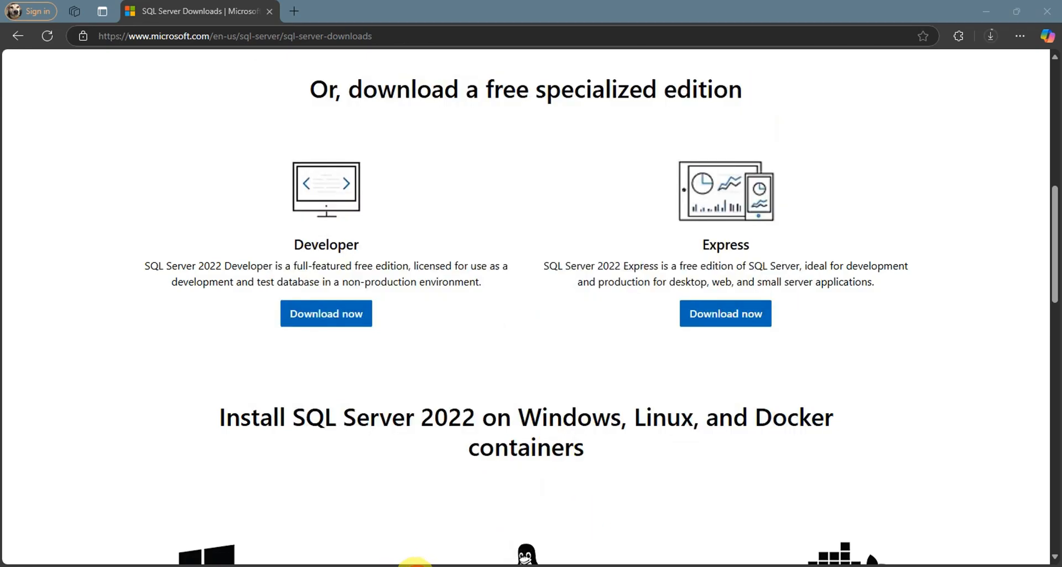
Step: Open SQL Server Management Studio 20 and connect to the local SQLEXPRESS database engine with Windows Authentication
click(416, 565)
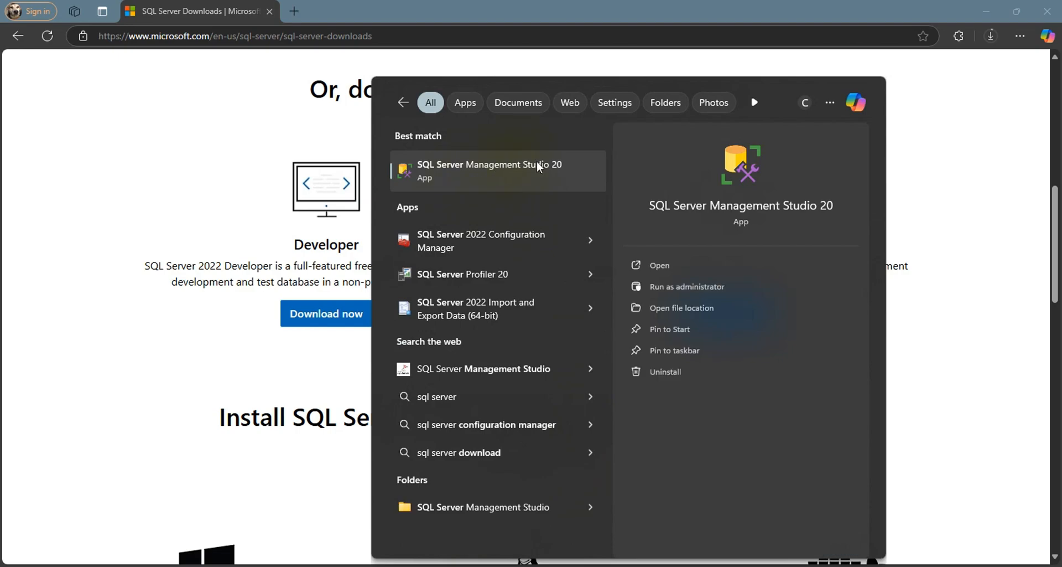
click(654, 265)
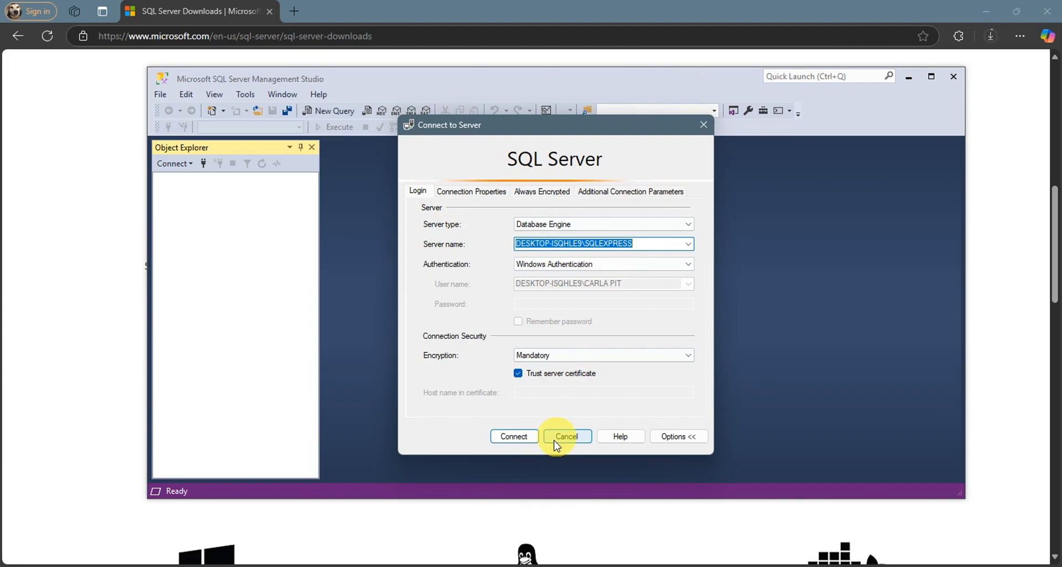
click(523, 437)
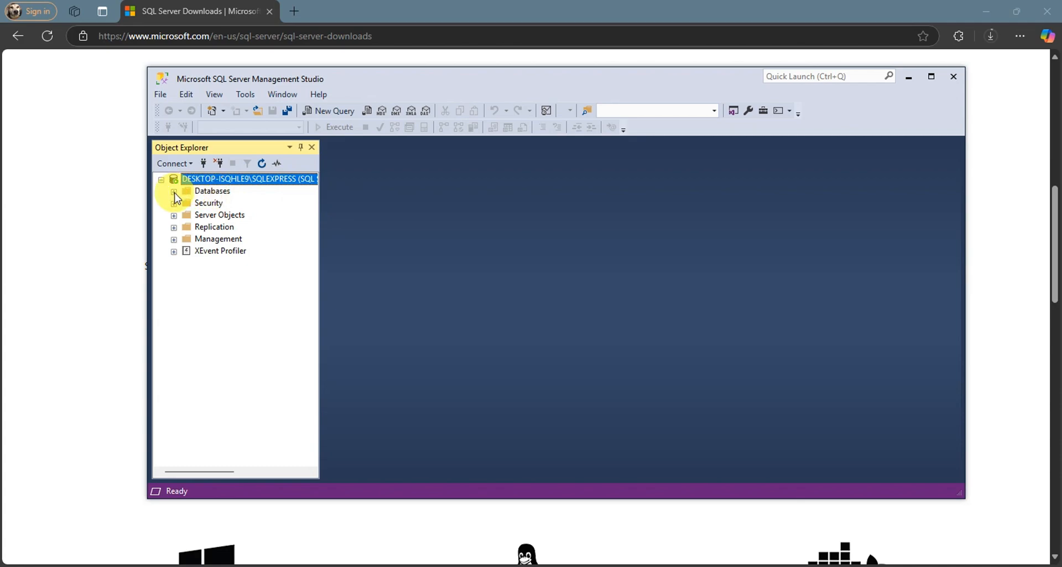
Step: Create a new database named TestDB under the server's Databases folder, keeping the default owner and file settings
click(175, 192)
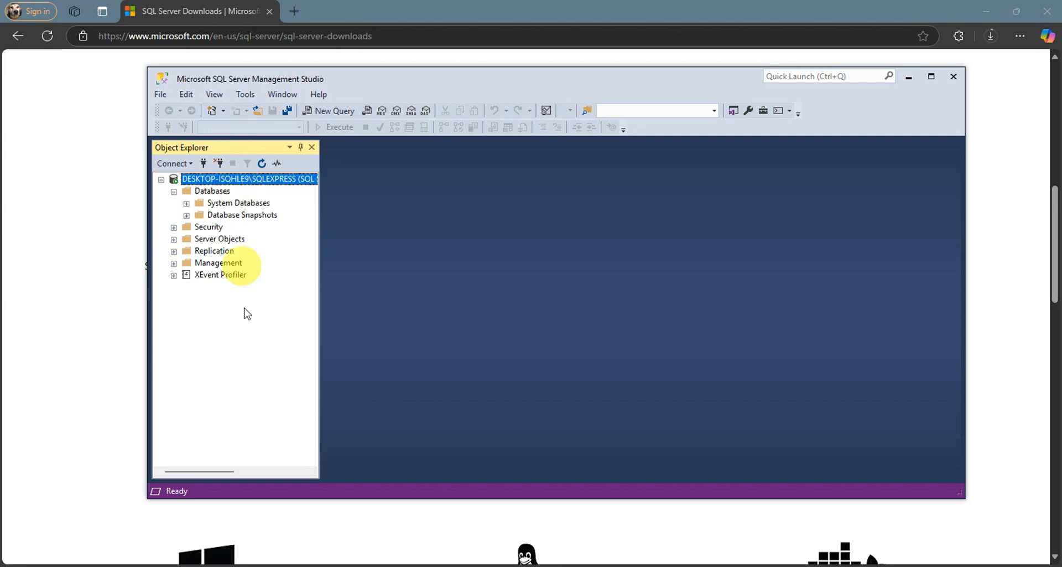
right_click(203, 191)
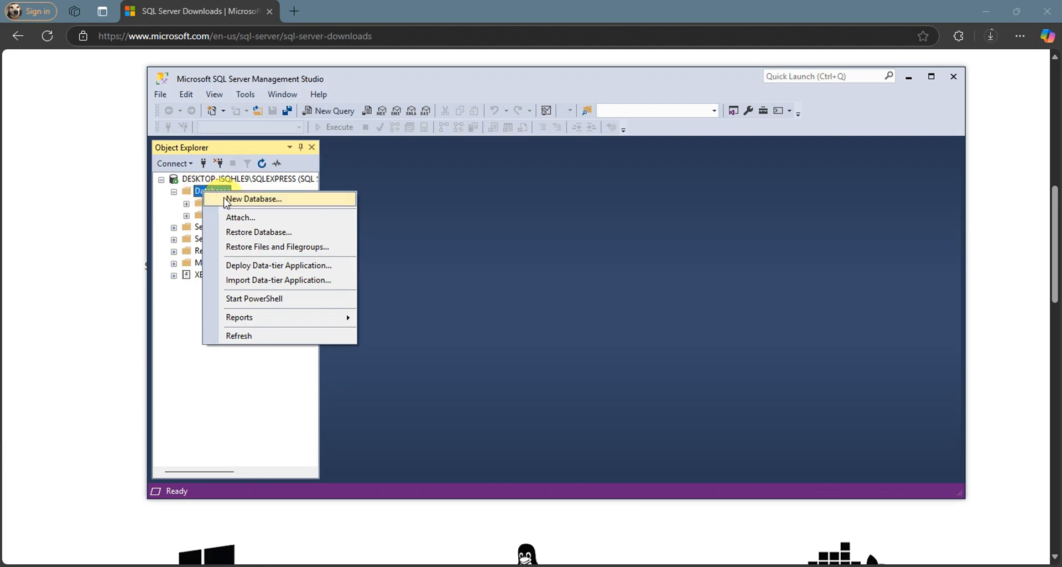
click(300, 197)
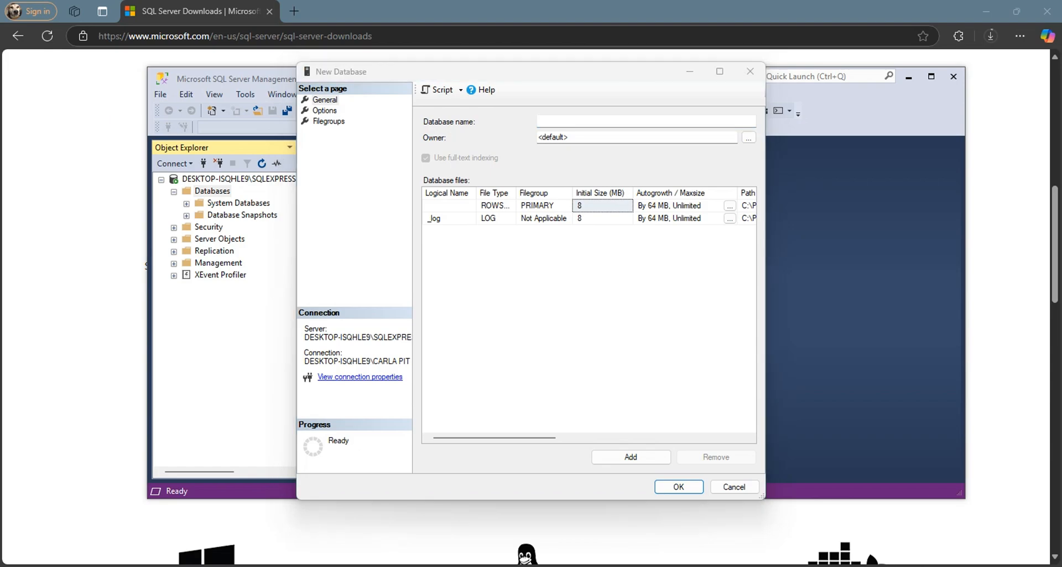
click(622, 132)
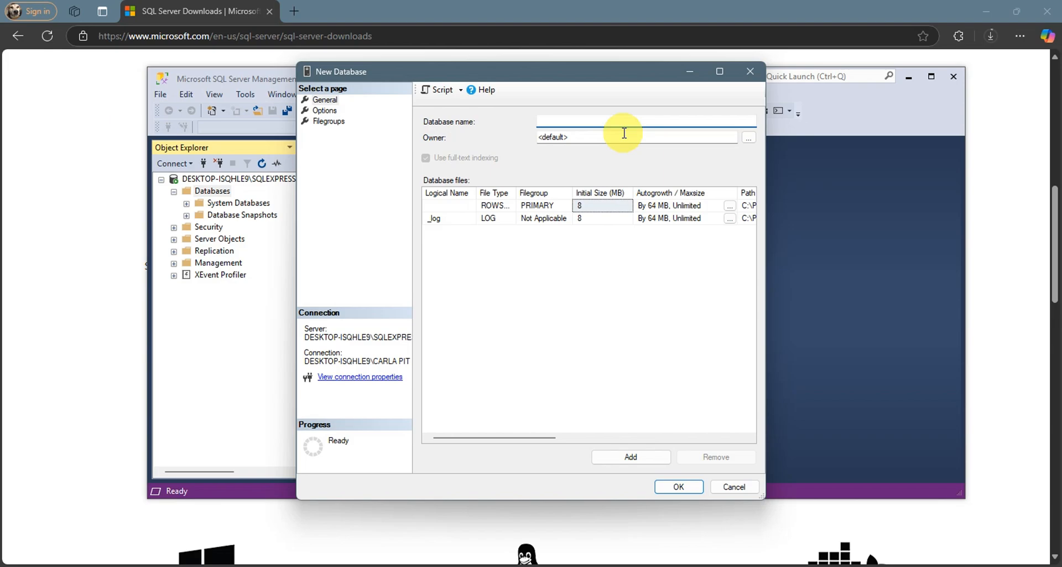
text(TestDb)
key(BackSpace)
text(B)
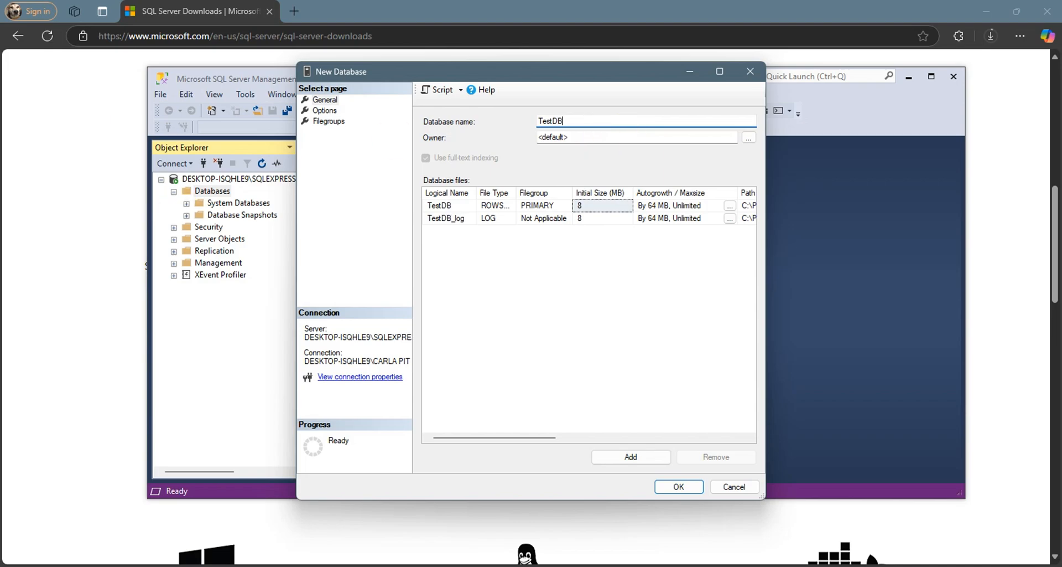
click(671, 490)
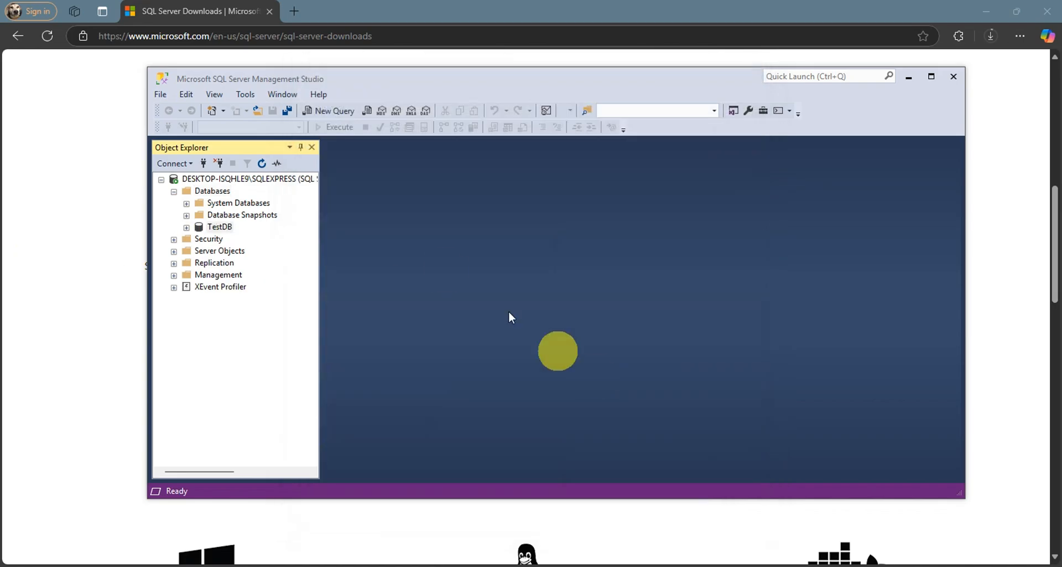
Step: Expand the TestDB database and start a new standard table in its Tables folder
click(213, 227)
key(F2)
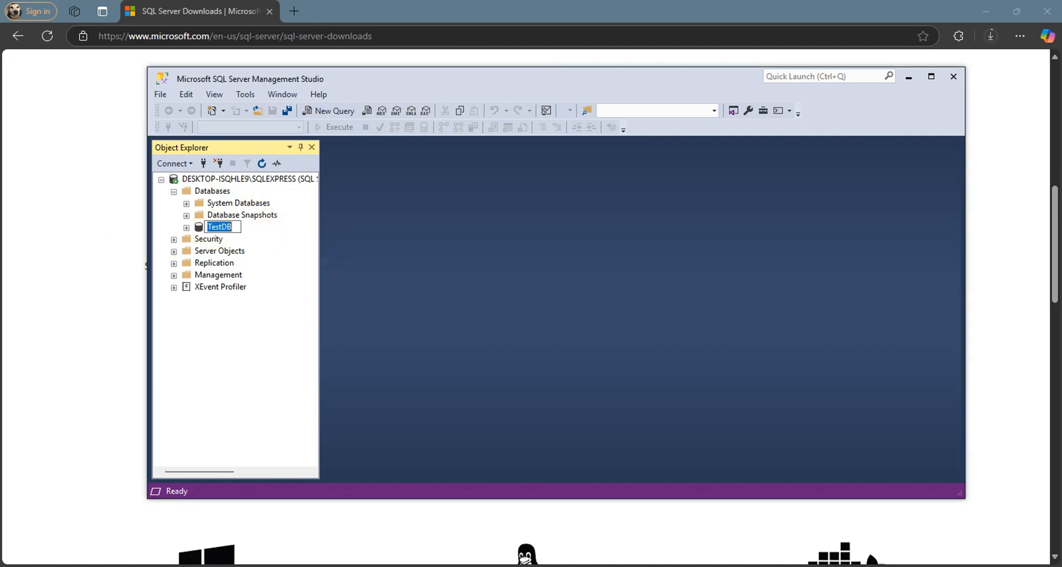
click(187, 228)
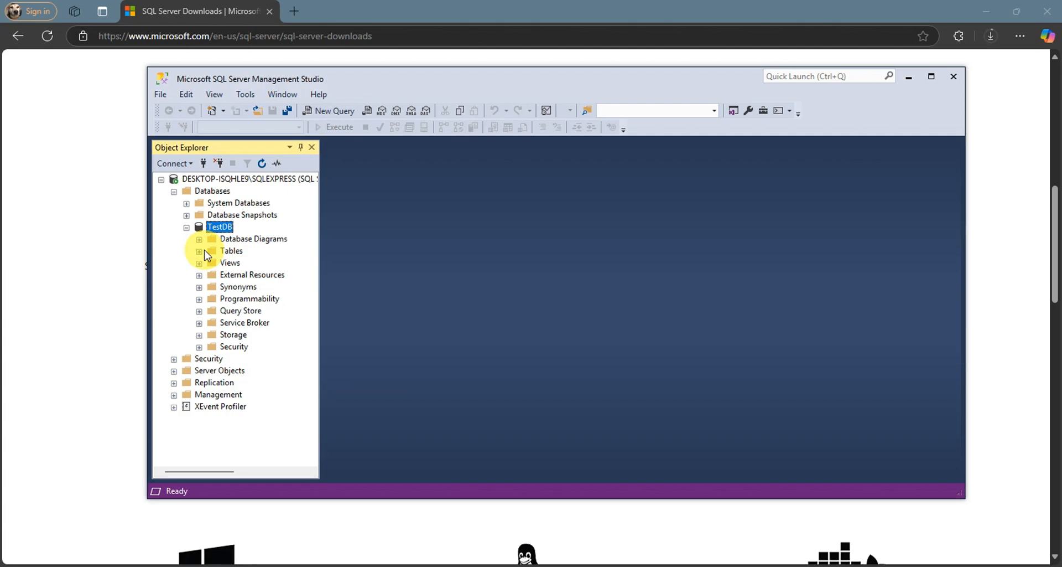
click(199, 251)
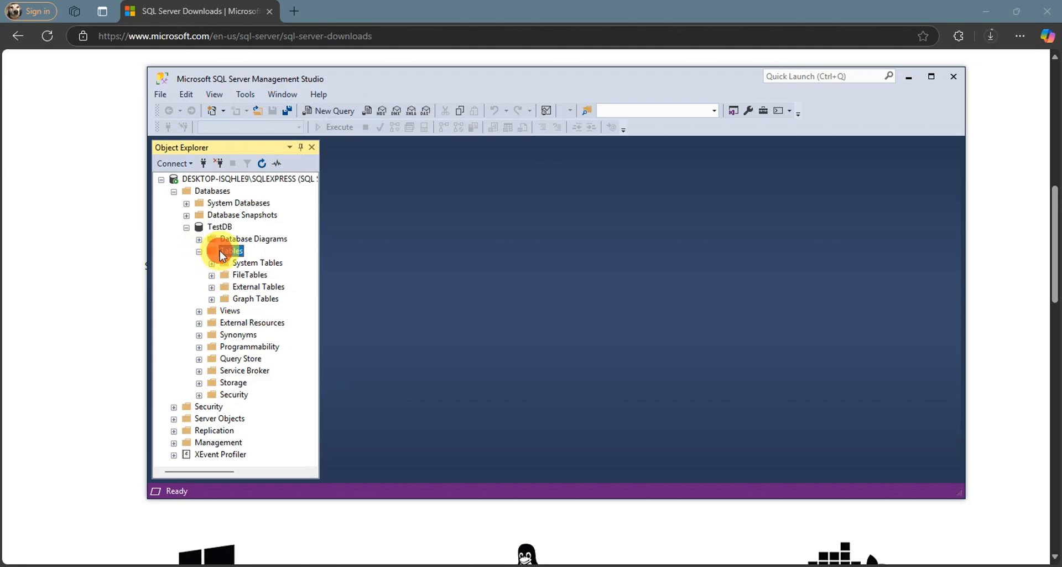
double_click(220, 249)
click(198, 252)
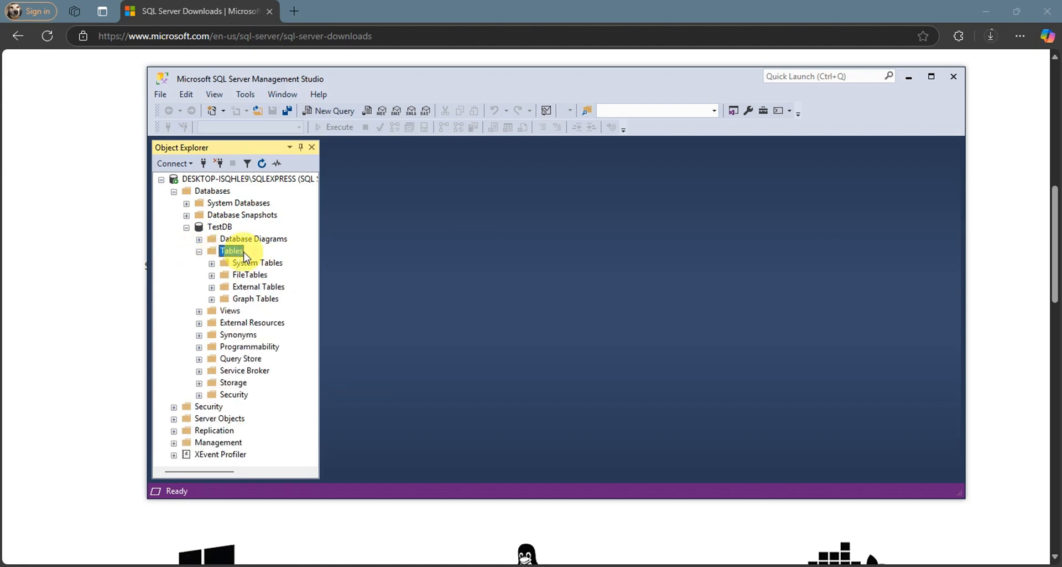
right_click(230, 254)
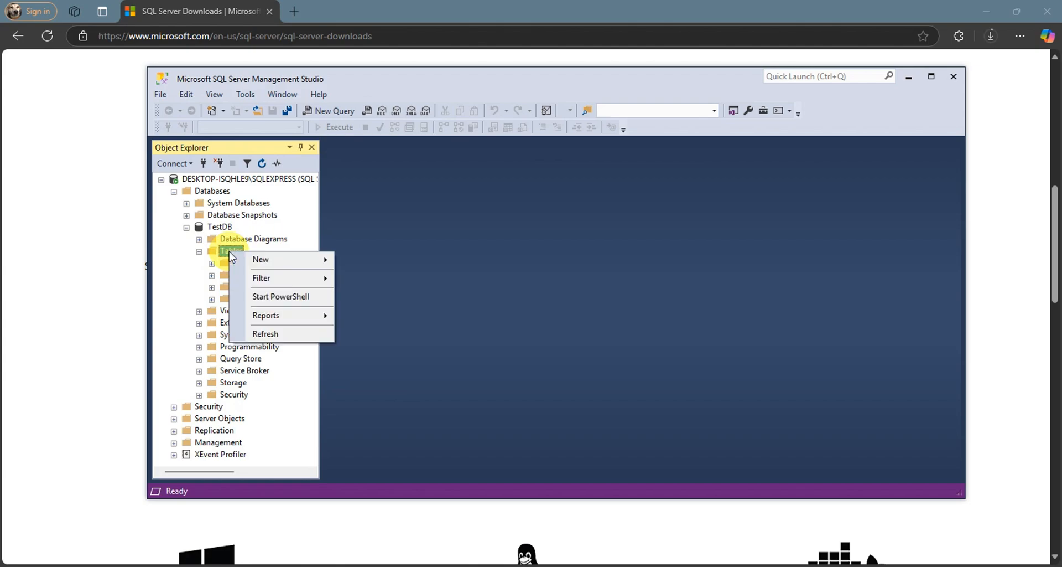
mouse_move(235, 258)
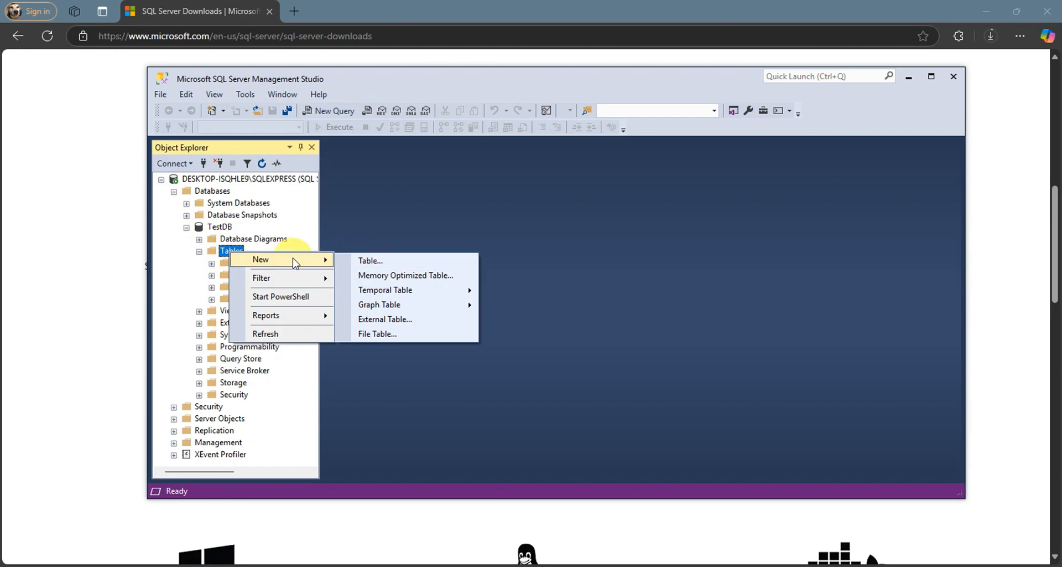
click(352, 261)
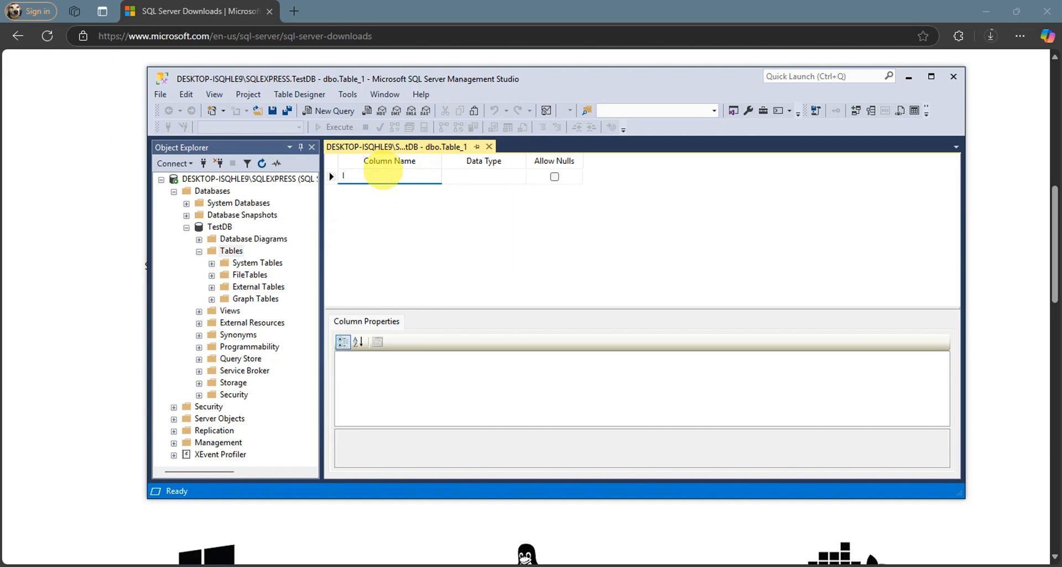
Step: Define the table's first column as ID with the int data type
click(465, 177)
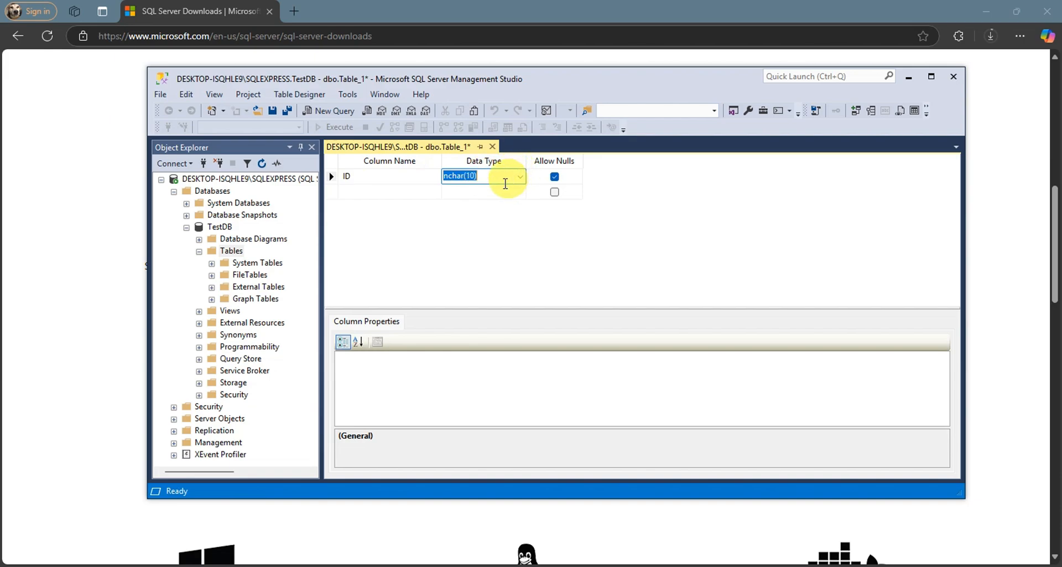
key(BackSpace)
text(IN)
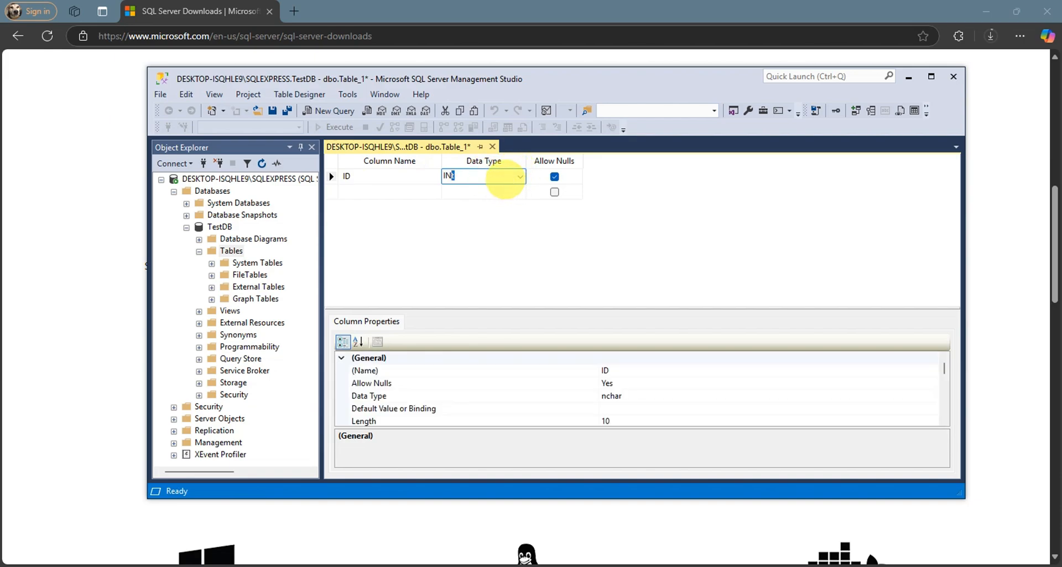
click(519, 176)
click(466, 190)
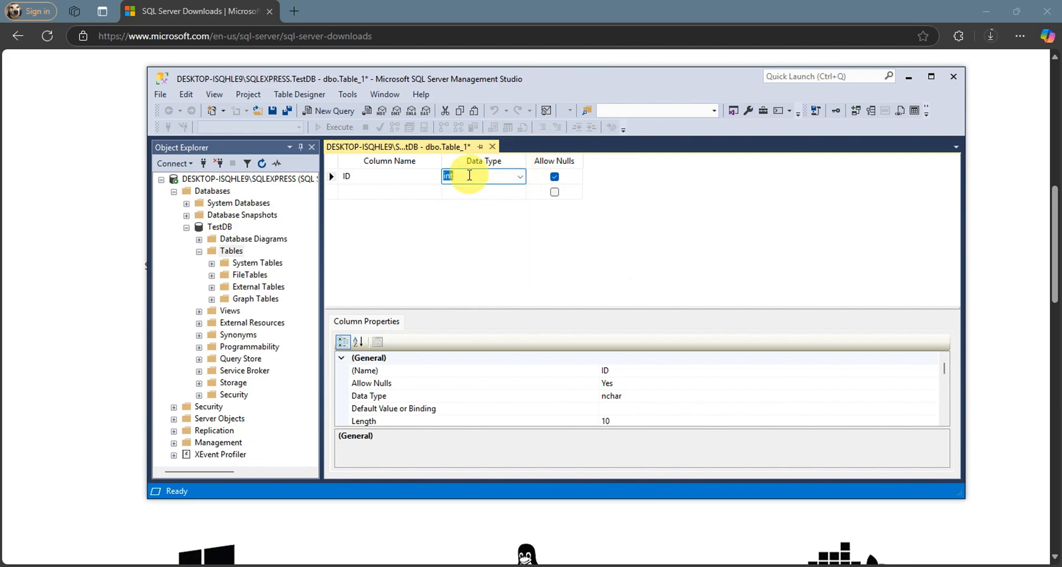
click(516, 175)
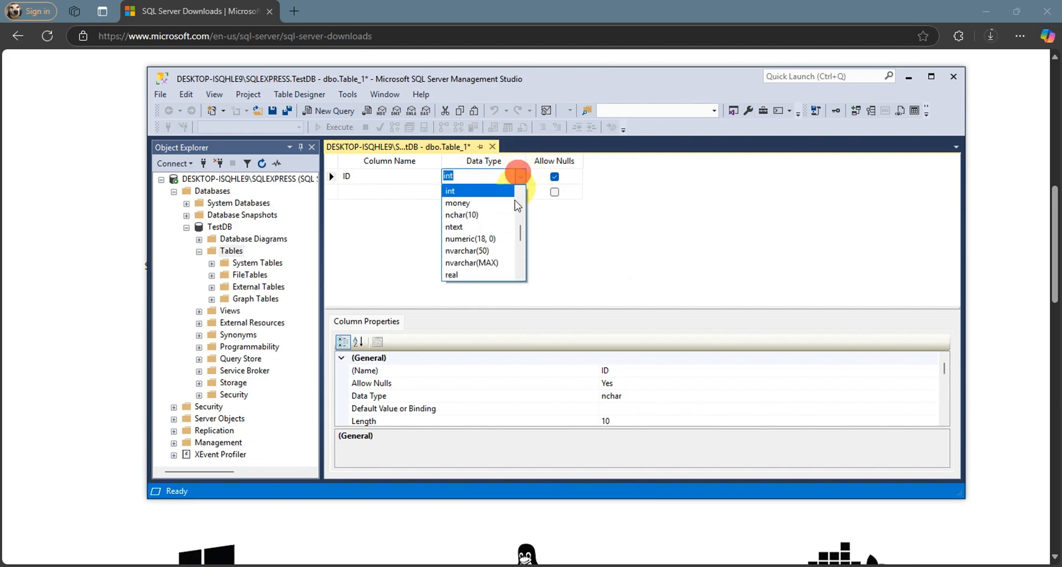
click(474, 193)
Step: Add a Name column of type nvarchar(50) and disallow nulls for both the ID and Name columns
click(366, 192)
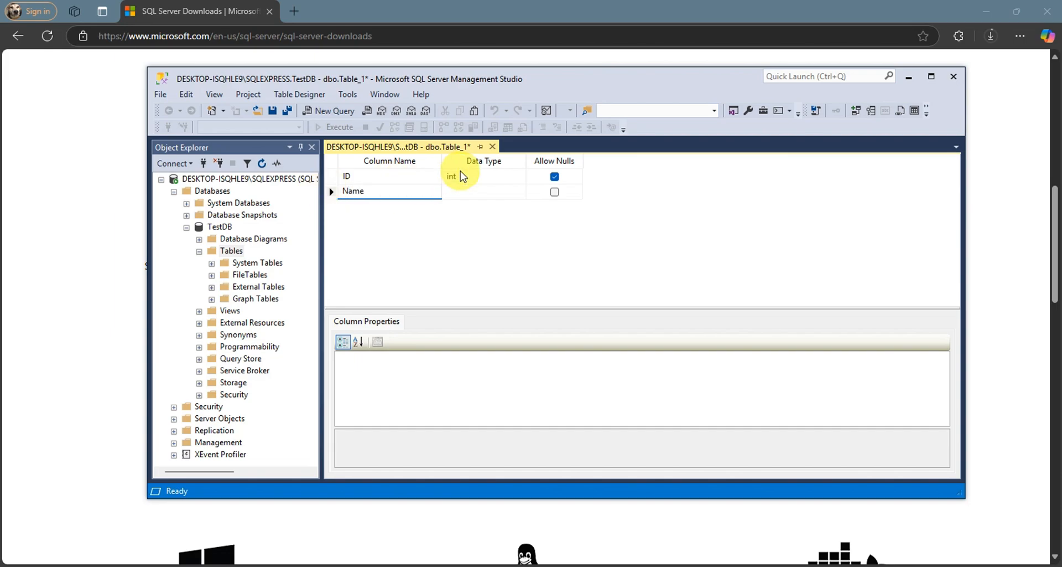
click(457, 193)
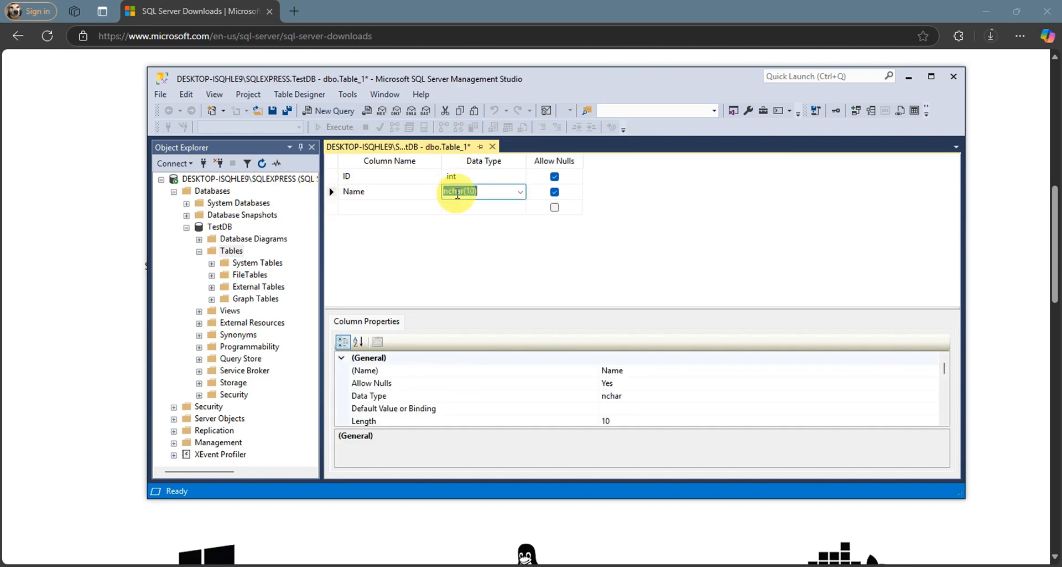
click(520, 191)
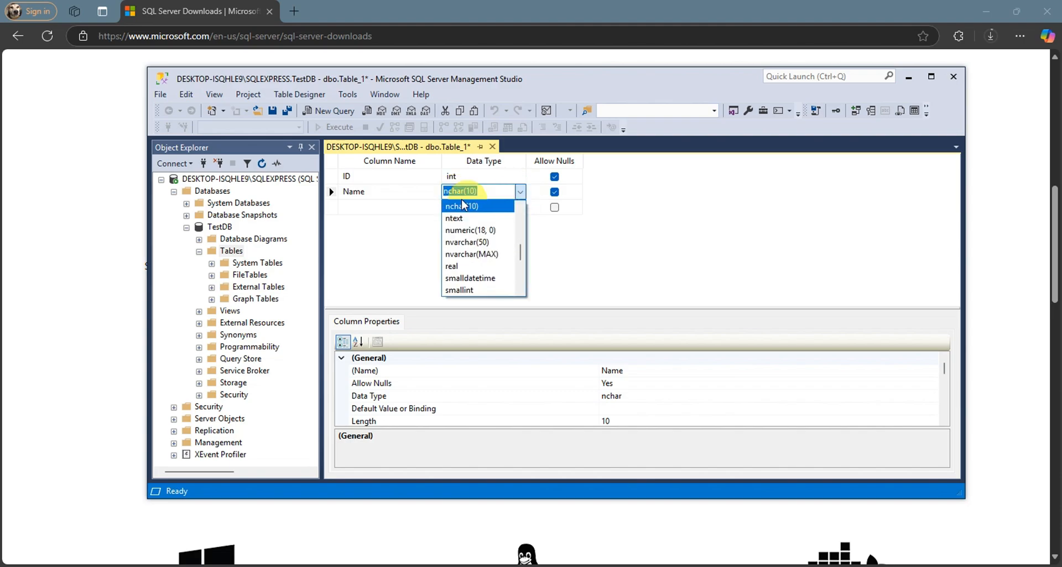
click(468, 242)
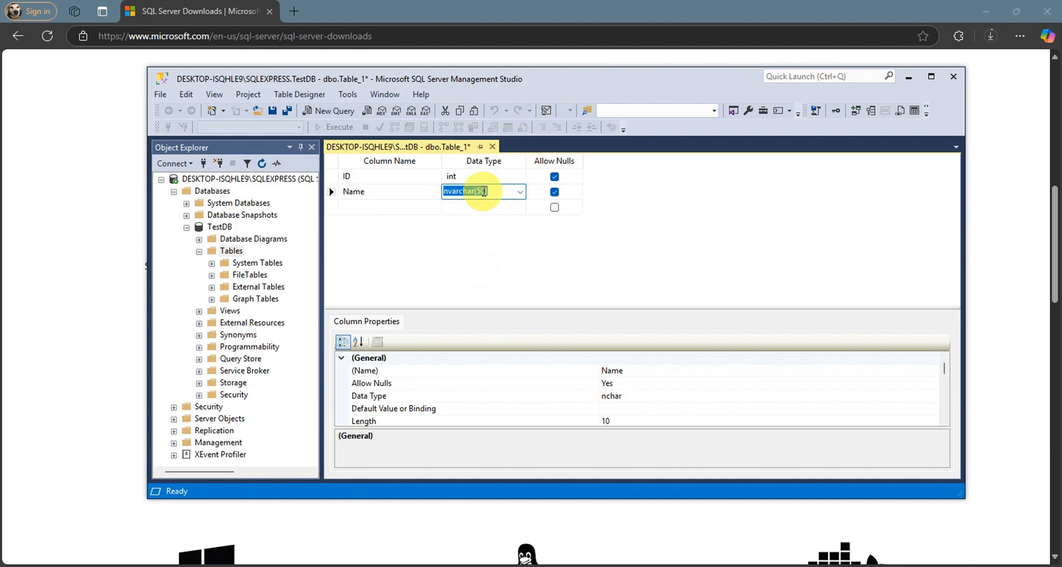
click(554, 176)
click(555, 191)
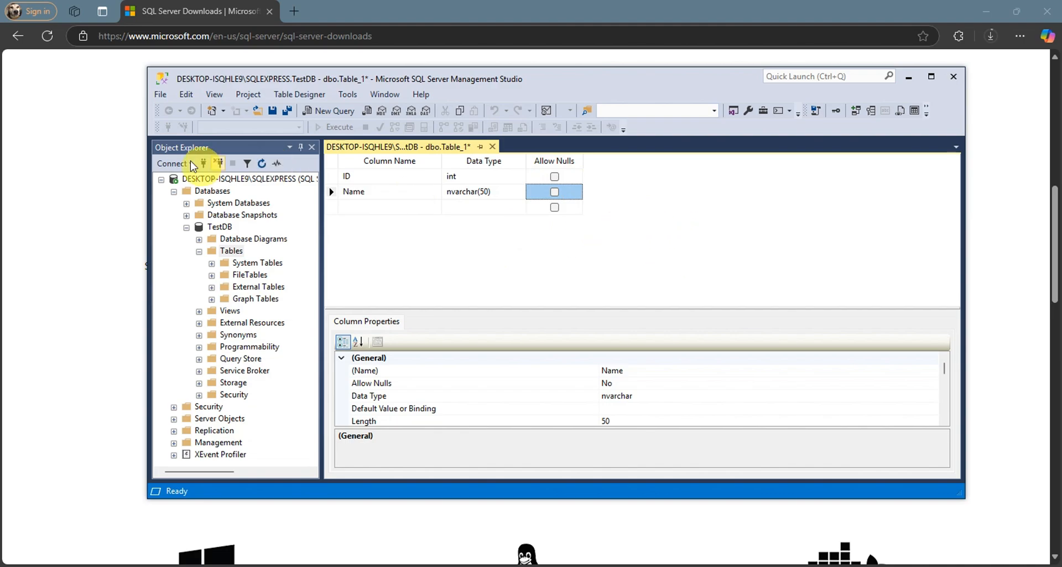
Step: Save the new table under the name USERS
click(163, 93)
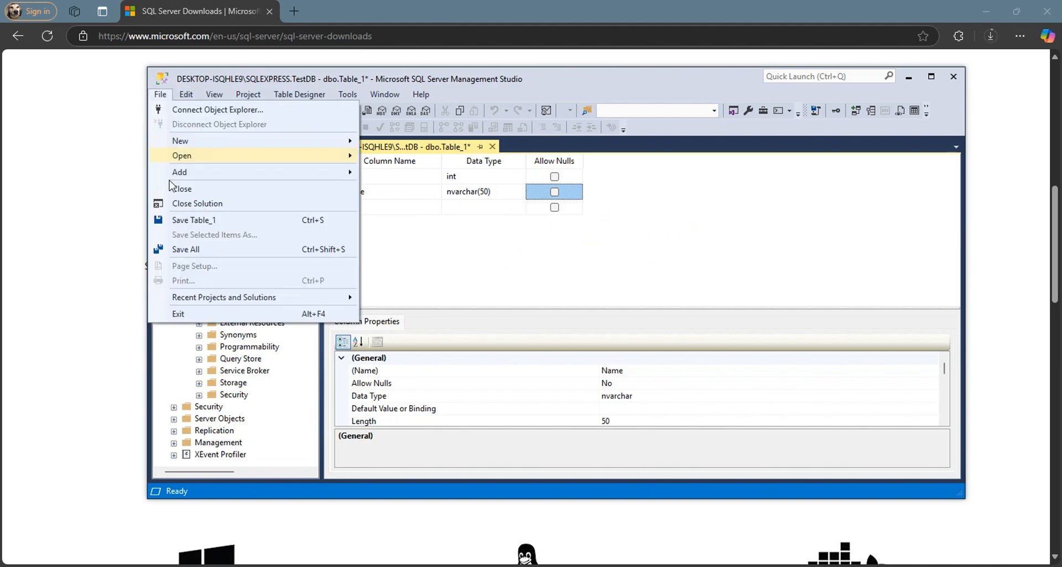
click(319, 224)
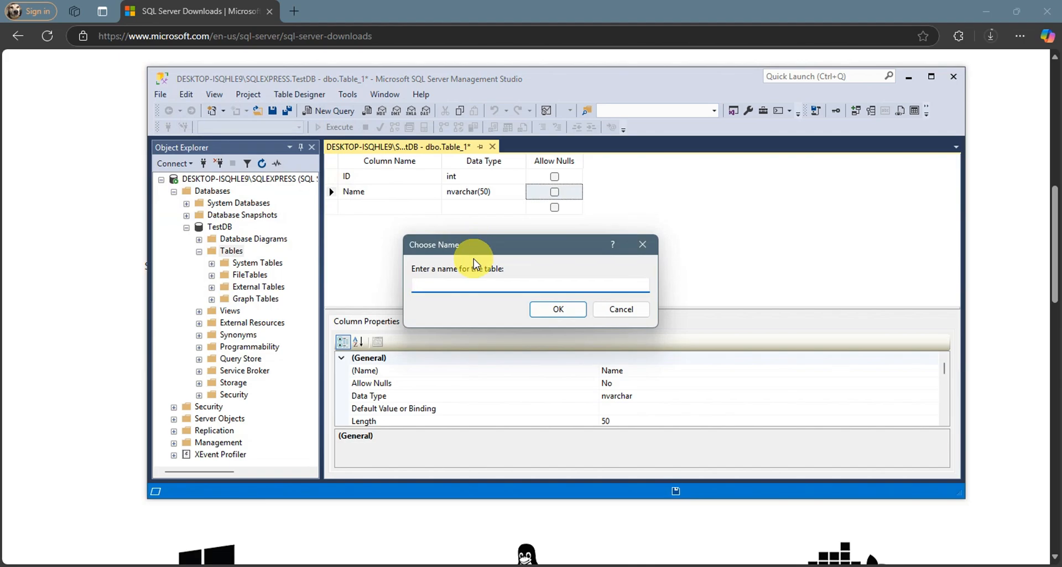
text(USERS)
click(548, 308)
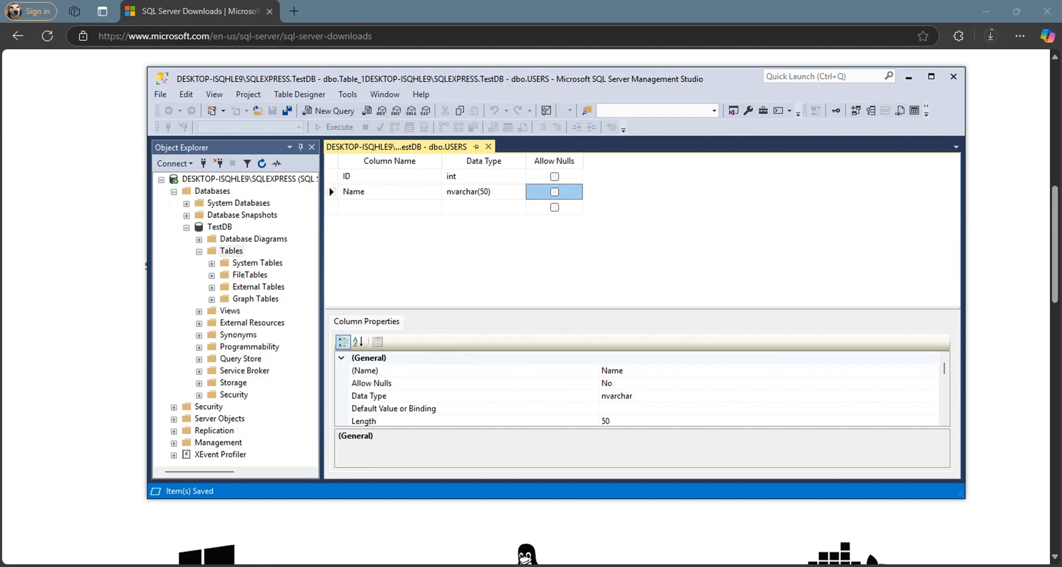
Step: In a new query, write two INSERT INTO USERS (ID, Name) statements with IDs 1 and 2 and a full name each, and execute them twice
click(310, 113)
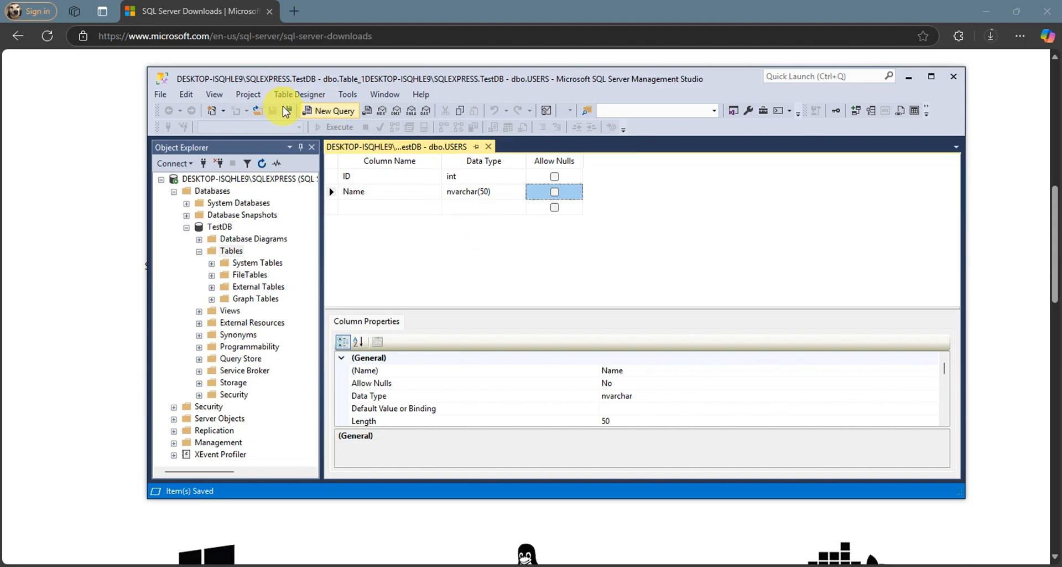
click(331, 112)
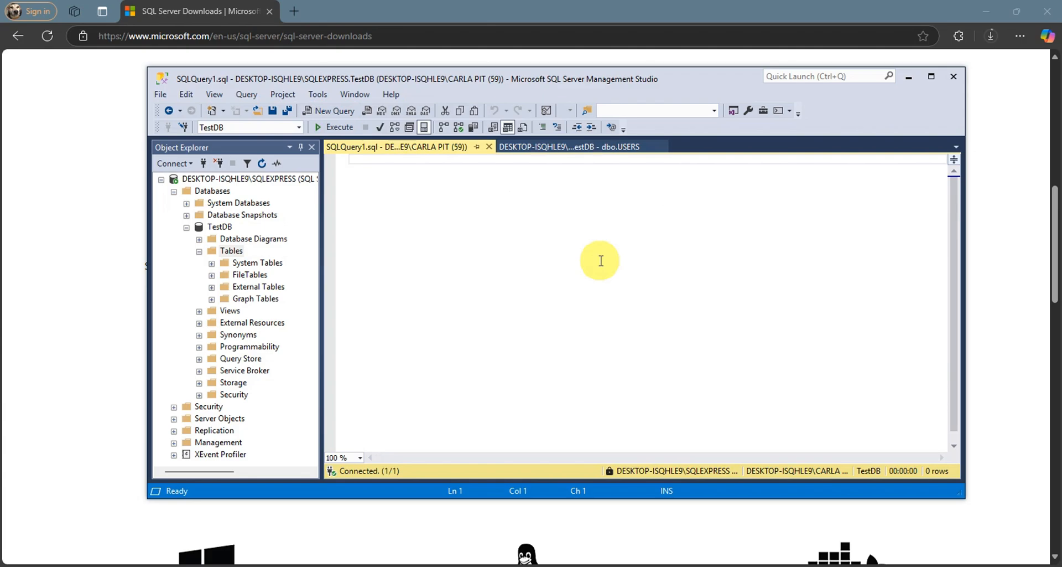
text(INSERT INTO USERS (ID, Name) VALUES (1, 'John Doe'); INSERT INTO USERS (ID, Name) VALUES (2, 'Jane Smith');)
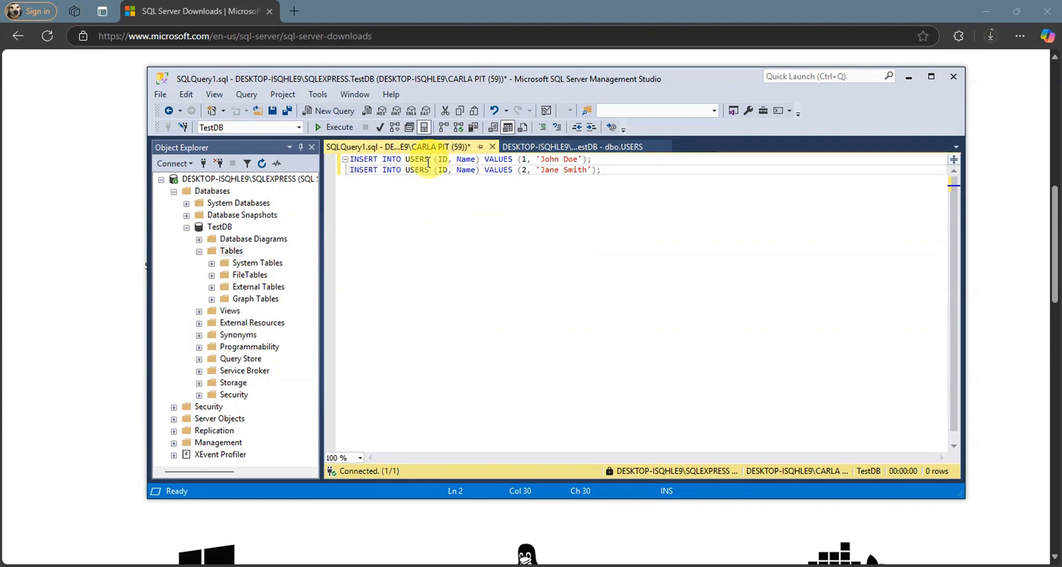
click(525, 159)
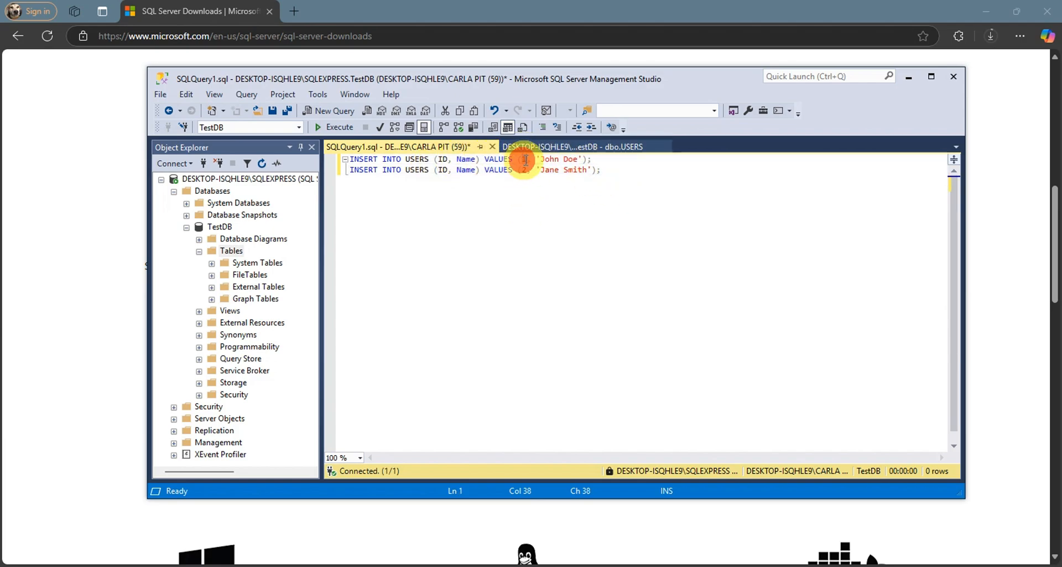
click(539, 168)
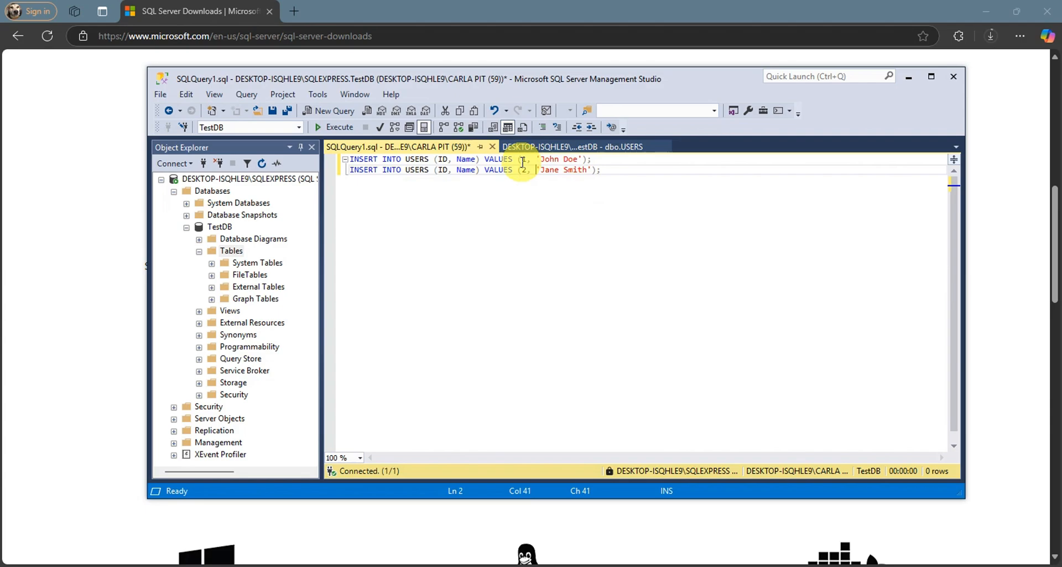
click(525, 161)
click(525, 169)
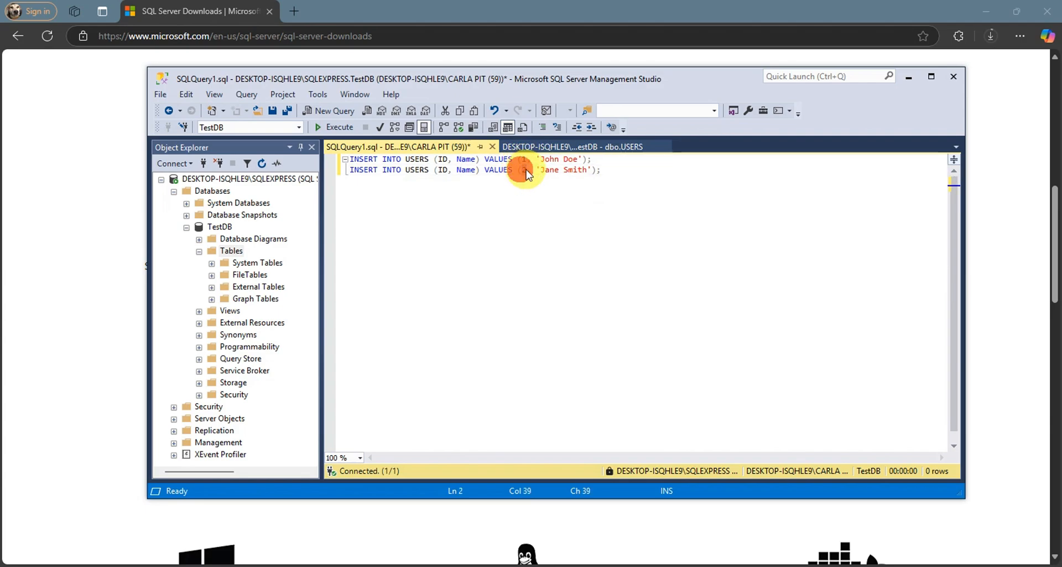
double_click(524, 170)
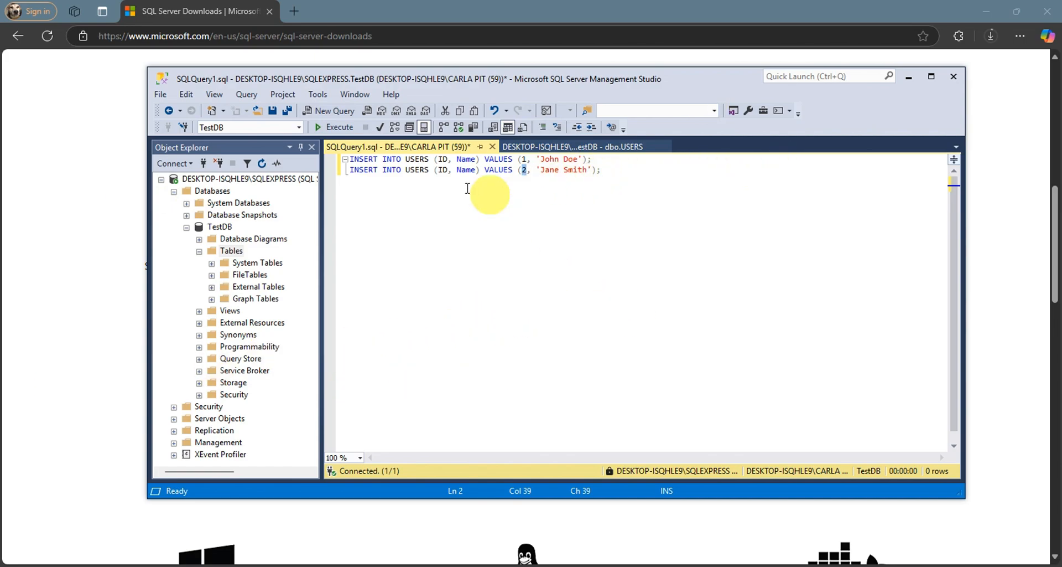
click(346, 131)
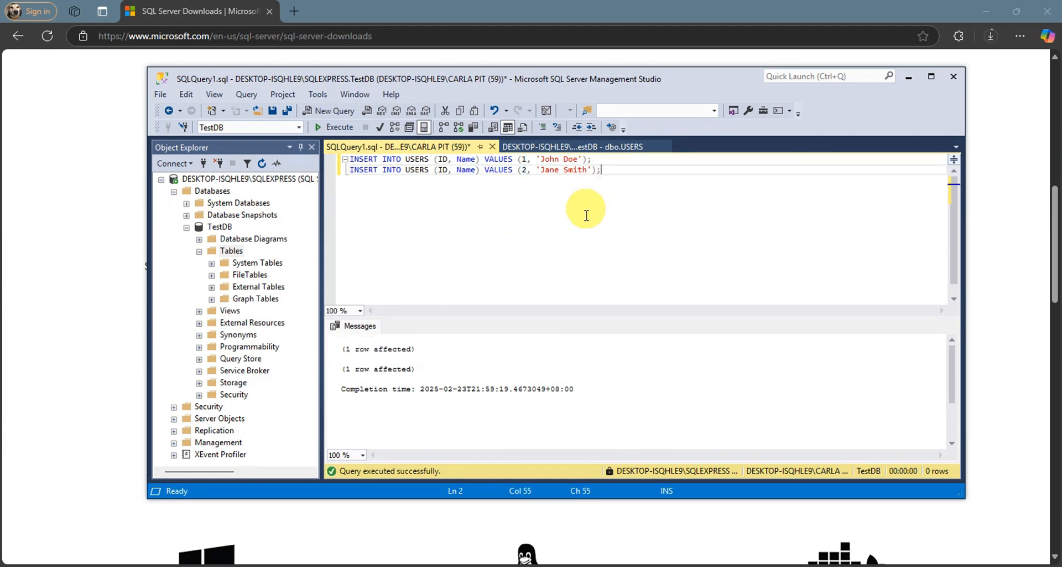
click(335, 127)
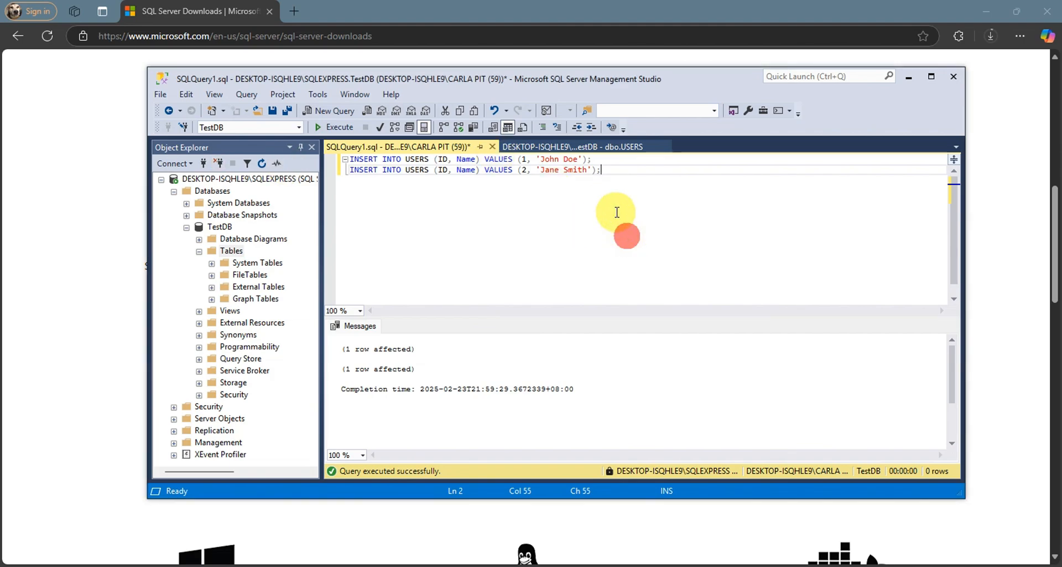
Step: Replace the query text with SELECT * FROM USERS; and execute it to list the table's rows
click(636, 199)
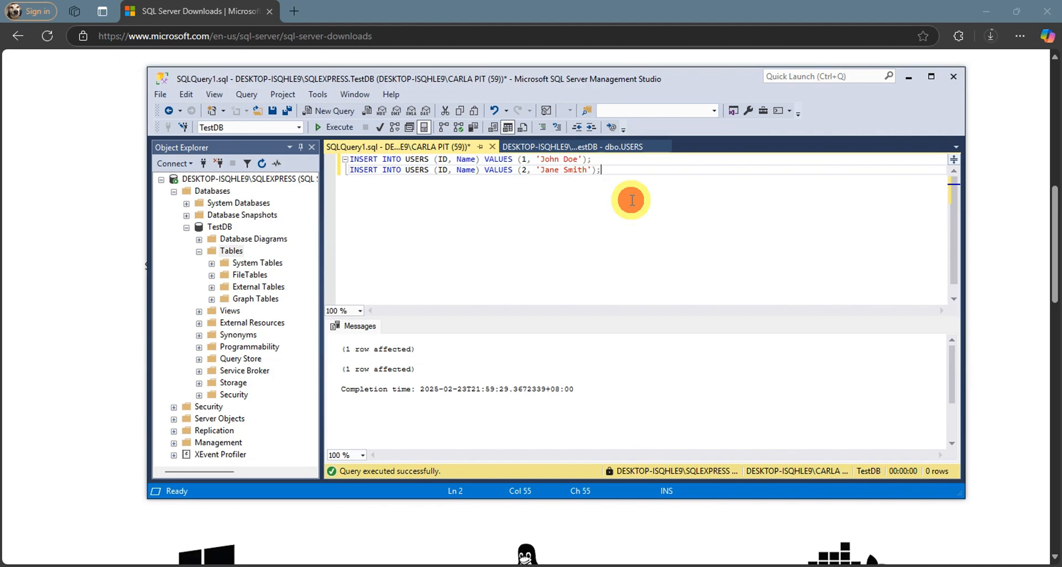
key(ctrl+a)
key(Delete)
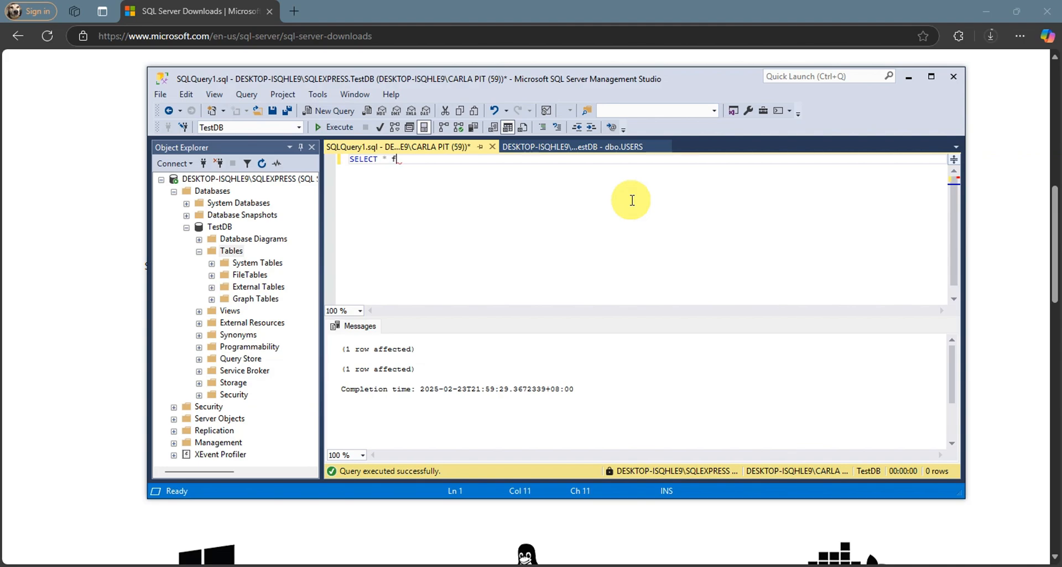
text(FROM USERS)
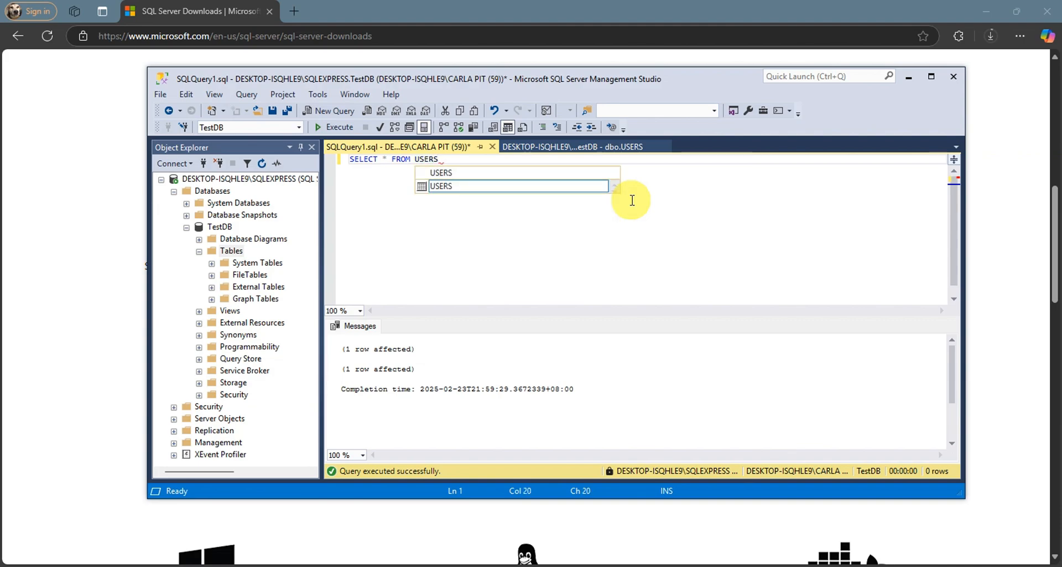
text(;)
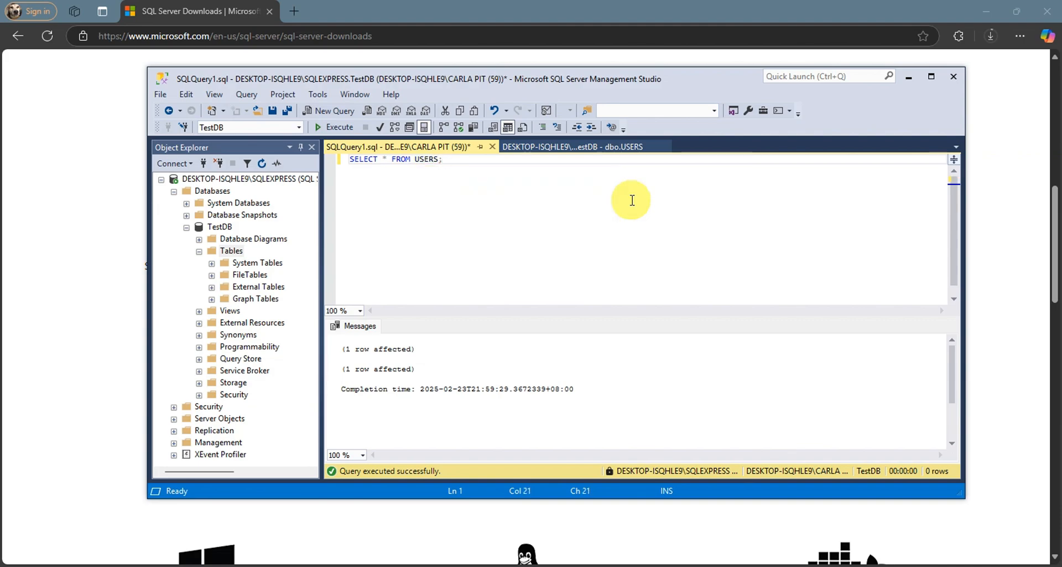
click(620, 235)
click(343, 123)
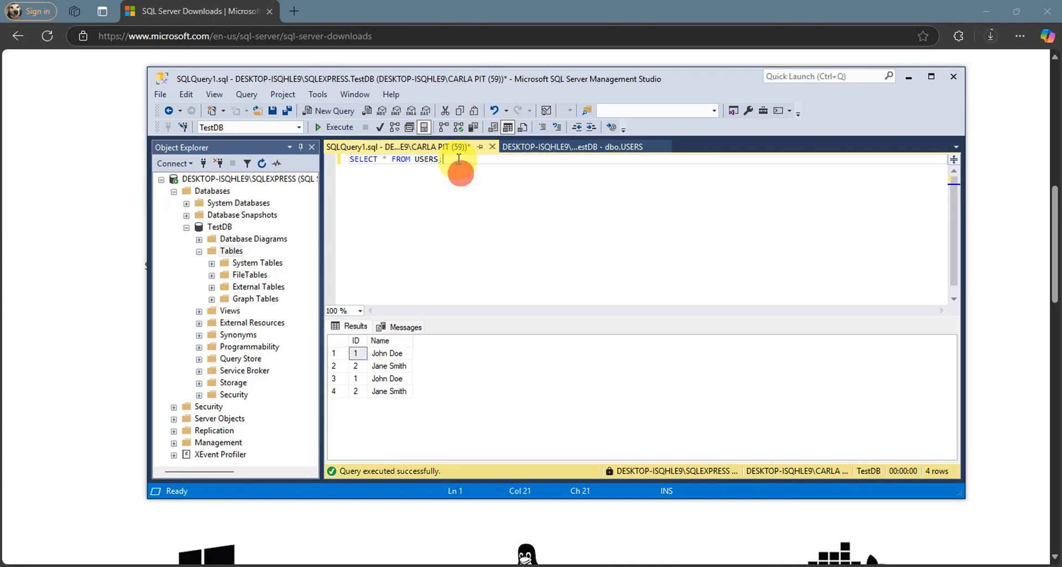
Step: Replace the query text with DROP TABLE USERS; and execute it to delete the table
drag(452, 159, 346, 161)
key(Delete)
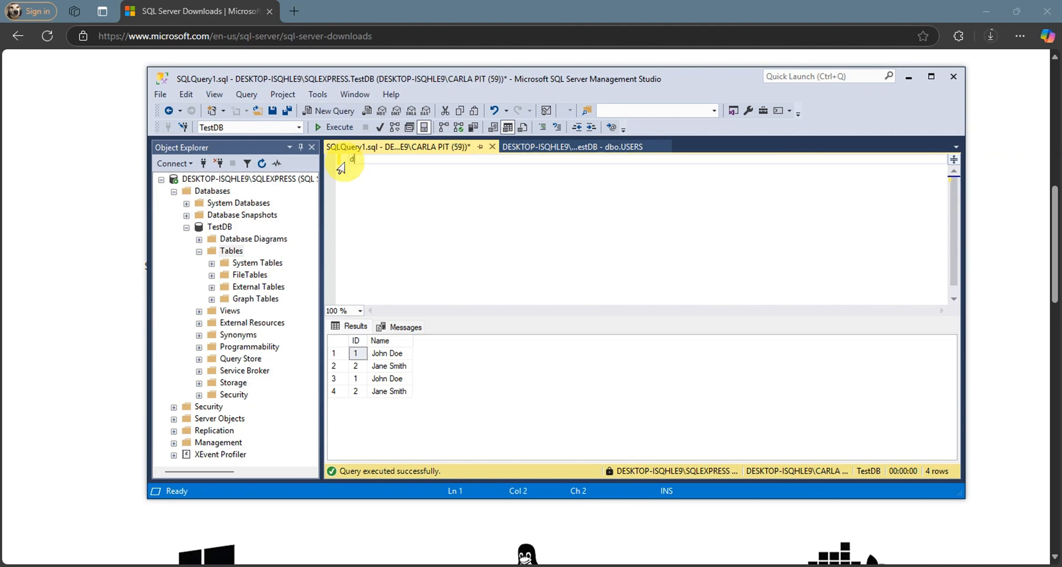
text(DROP TABLE USERS)
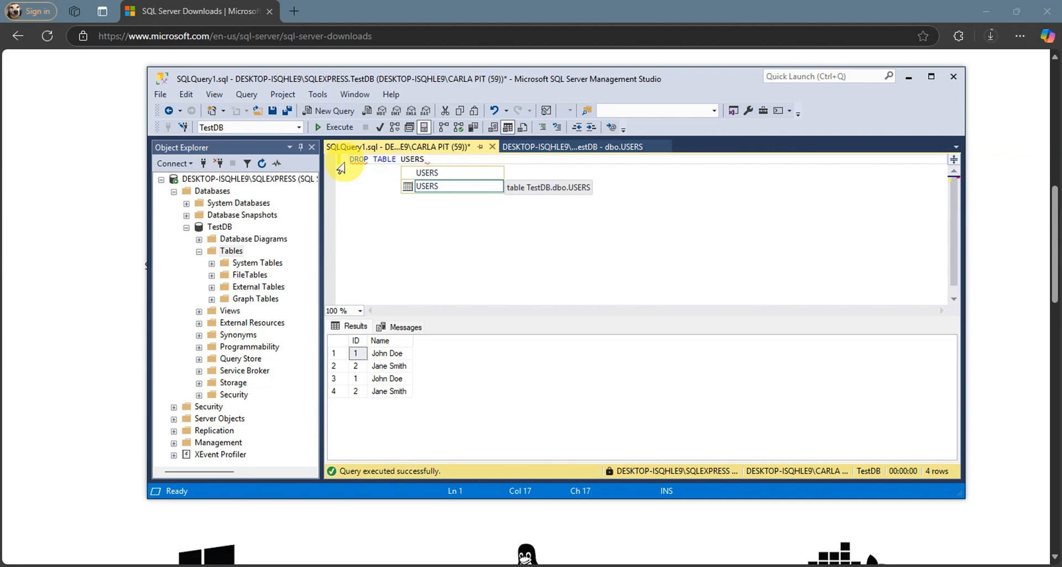
text(;)
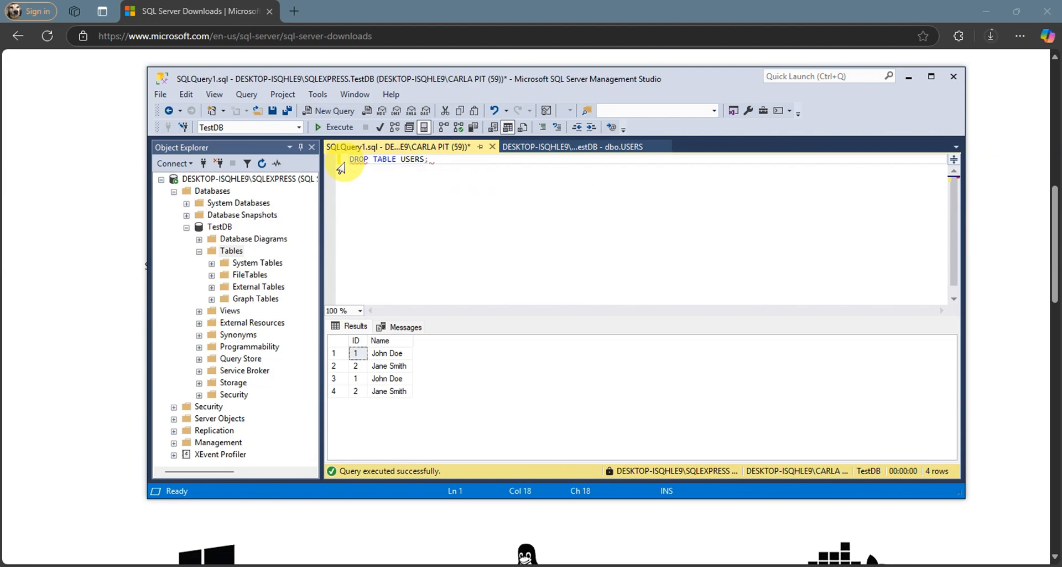
click(337, 127)
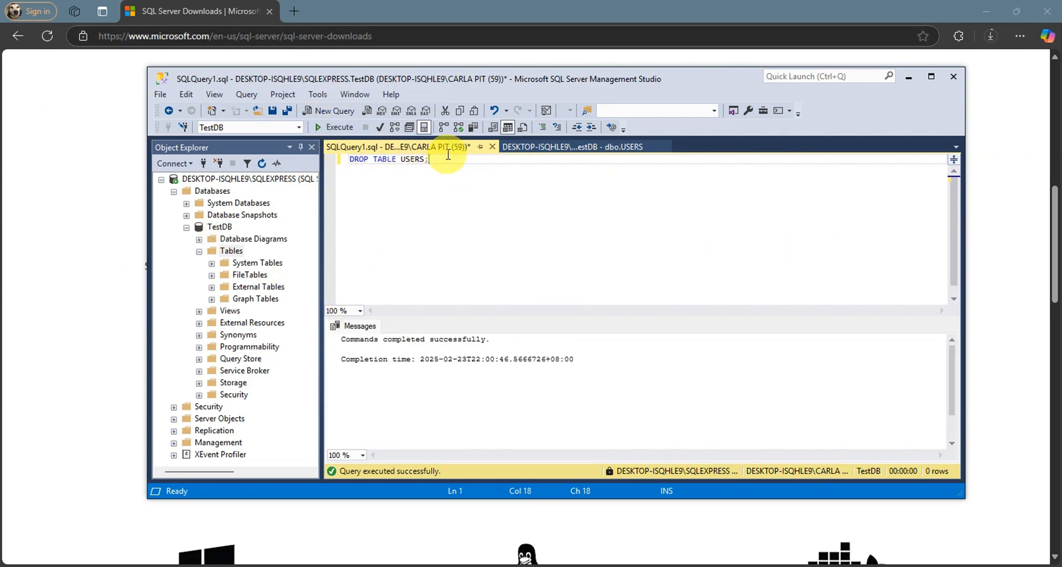
Step: Clear the executed DROP TABLE statement from the query editor
drag(446, 159, 346, 161)
key(Delete)
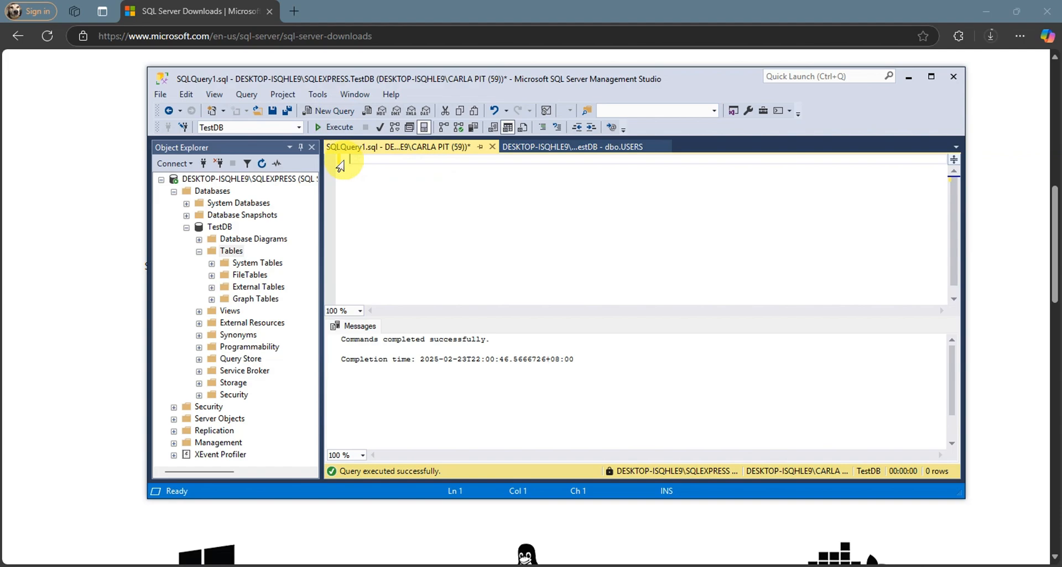